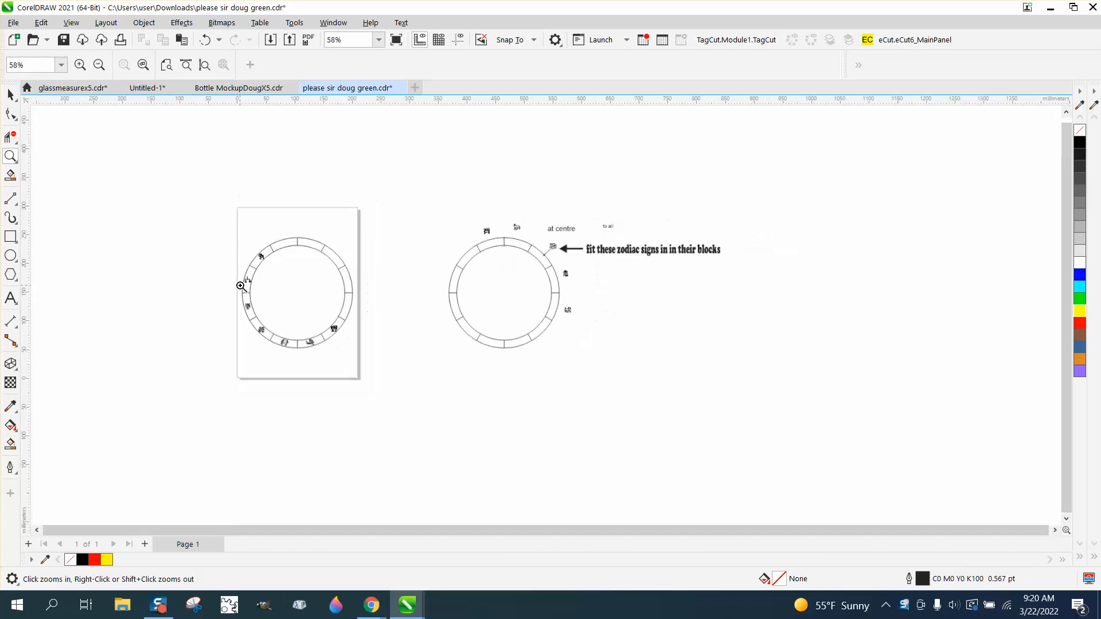
- Switch to the browser and copy the black zodiac signs icon set image from the search results
click(372, 604)
click(367, 548)
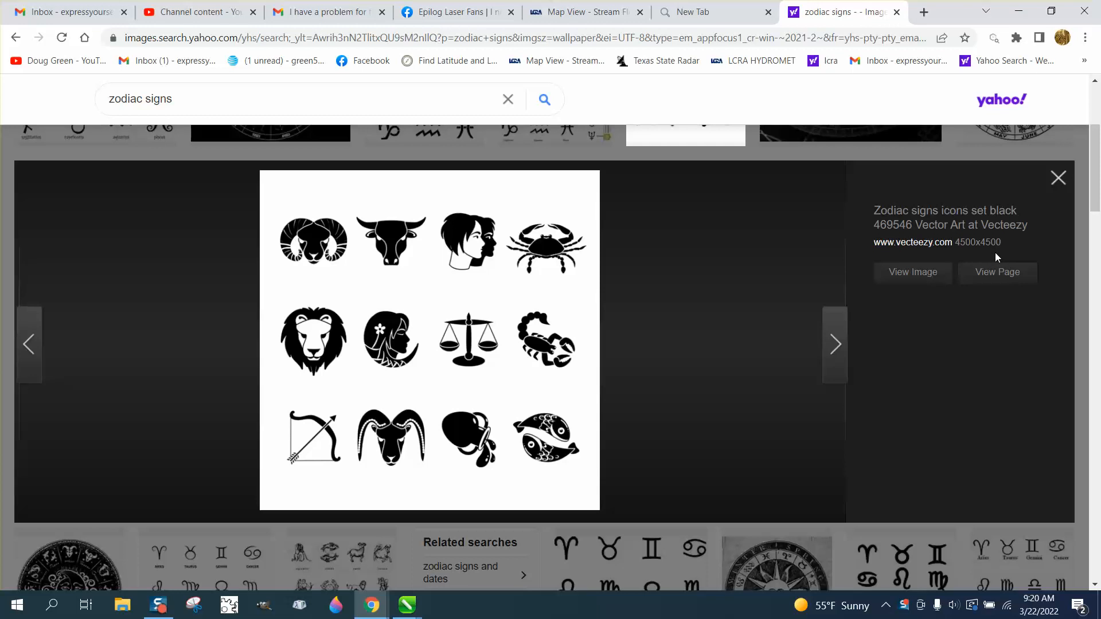
right_click(487, 285)
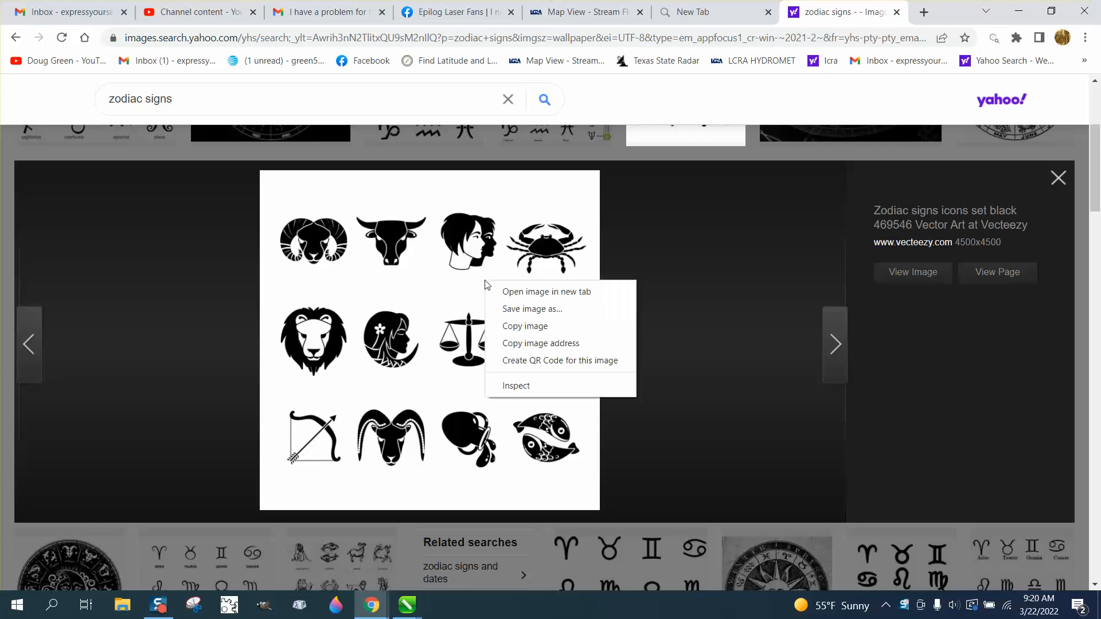
click(551, 326)
- Switch back to the CorelDRAW drawing with the zodiac wheels and paste the copied image
mouse_move(408, 605)
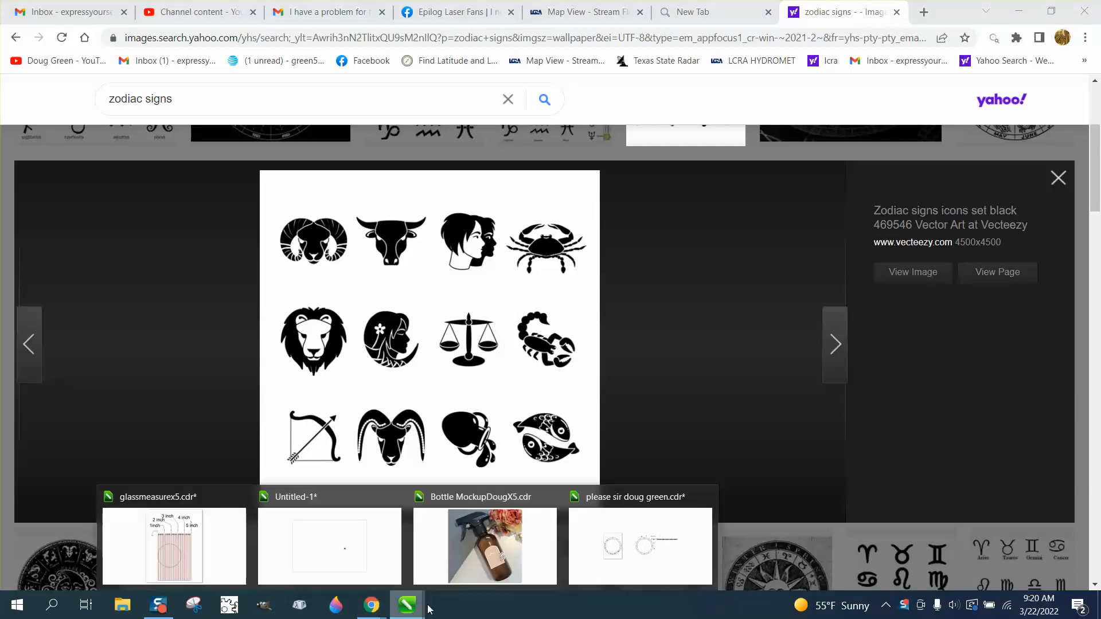
click(642, 544)
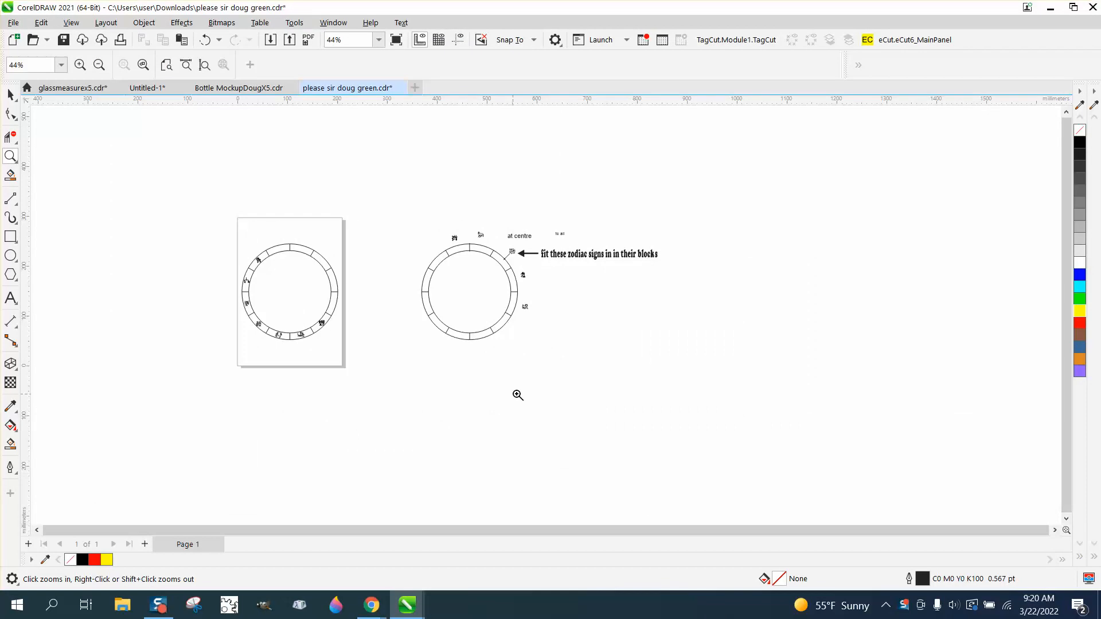
click(10, 95)
right_click(738, 296)
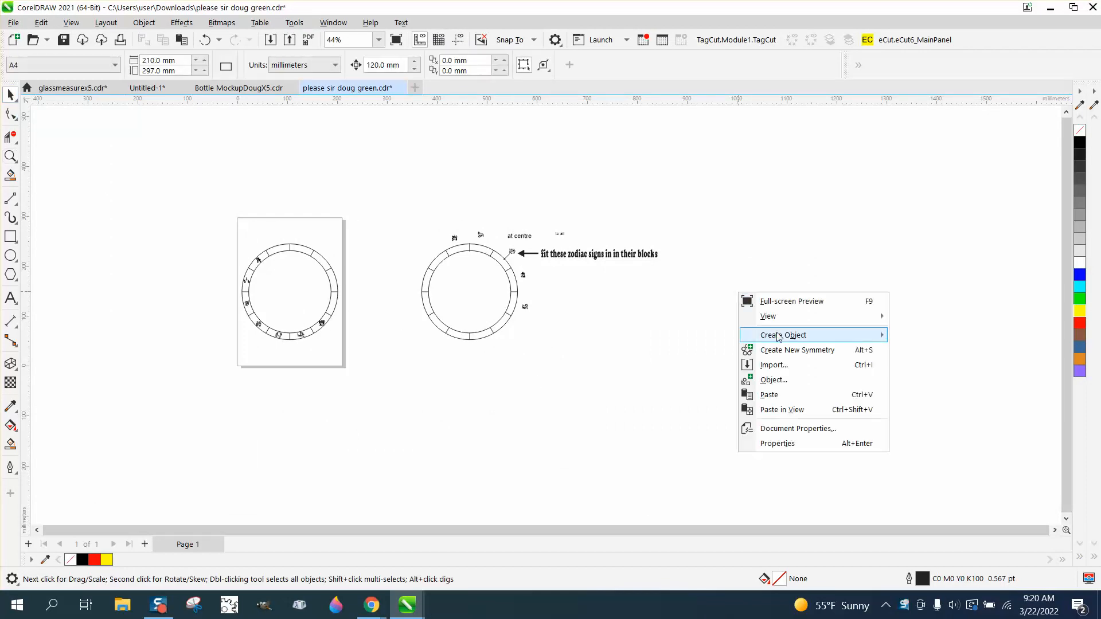
click(768, 394)
- Scale the pasted zodiac image down to about 131 mm square and place it beside the instruction text
scroll(693, 349, down, 3)
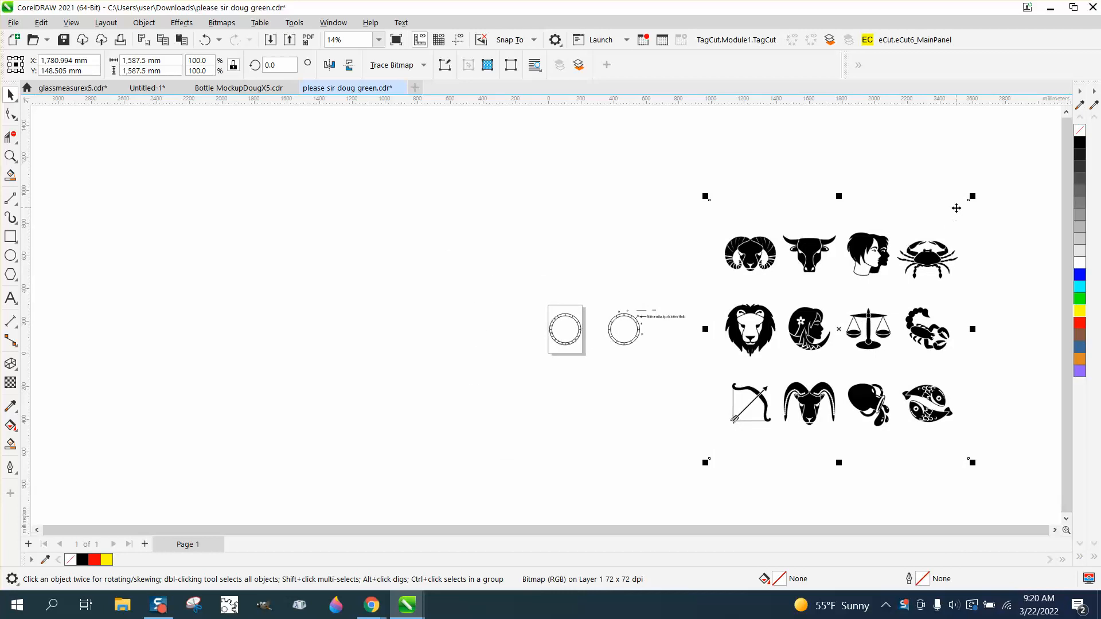
drag(972, 194, 737, 380)
drag(720, 448, 760, 357)
- Draw a rectangle about 194 by 133 mm over the zodiac image and fill it yellow
click(11, 155)
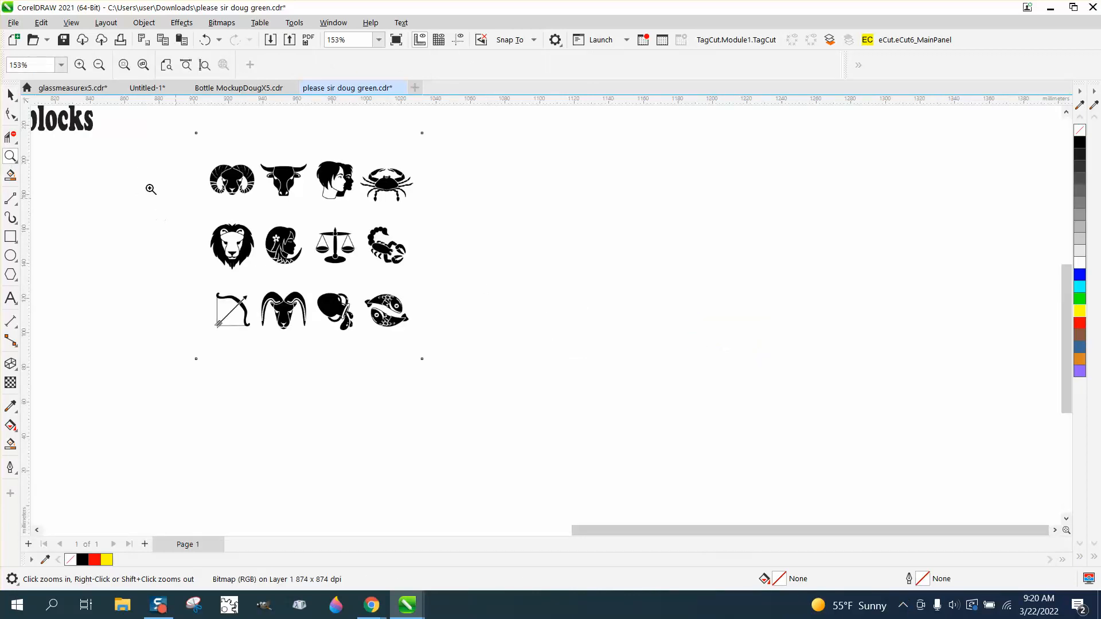
click(10, 95)
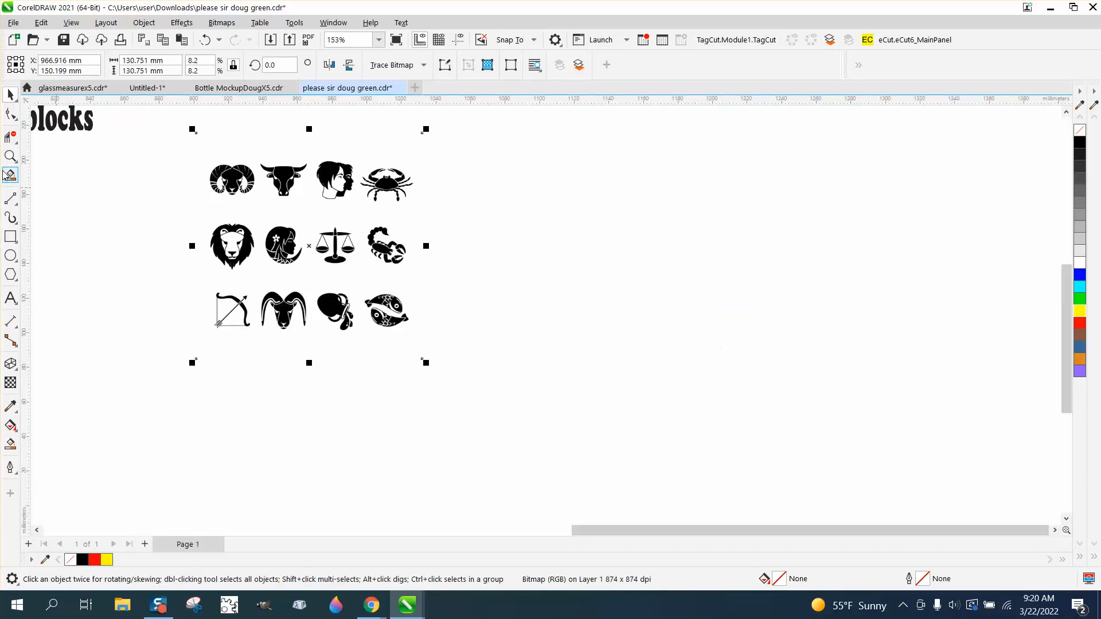
click(11, 237)
drag(145, 146, 480, 376)
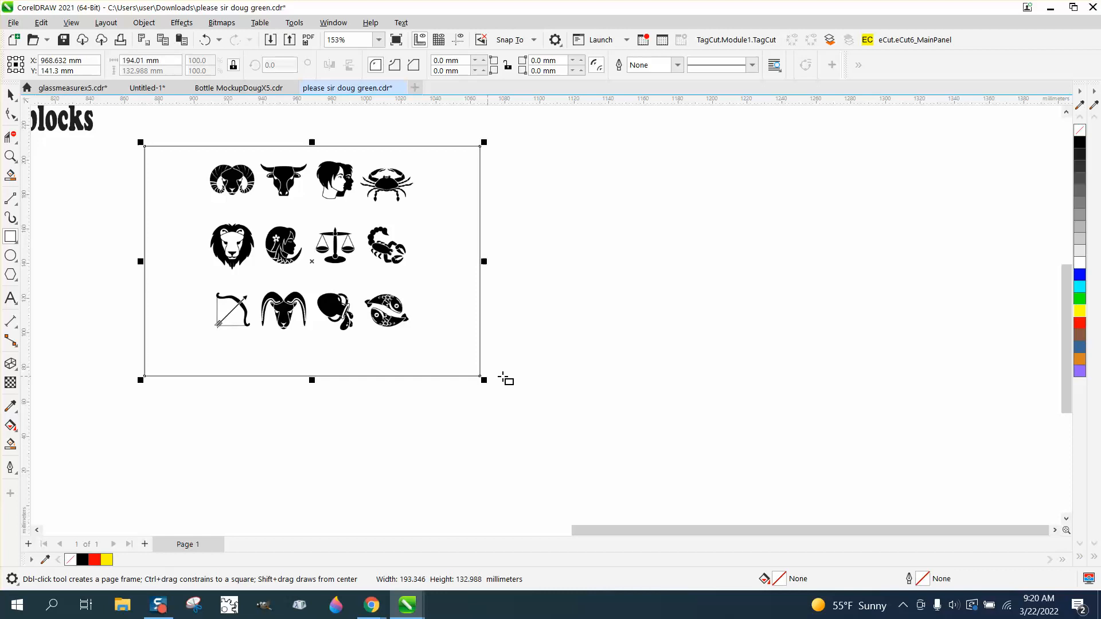
click(1079, 311)
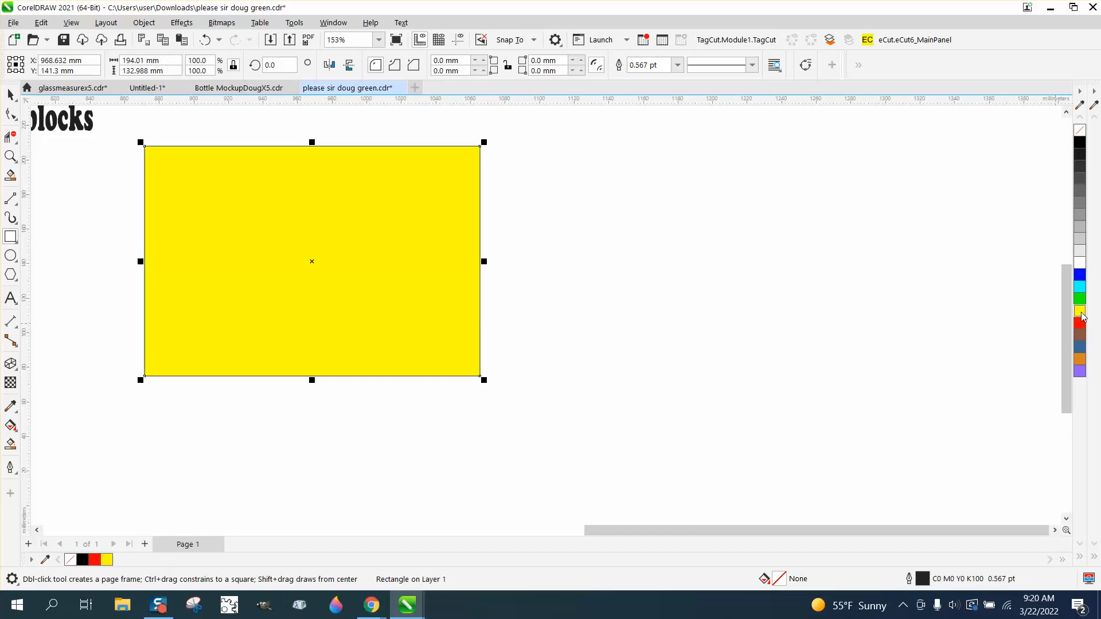
- Send the yellow rectangle to the back of the page and deselect it
click(143, 23)
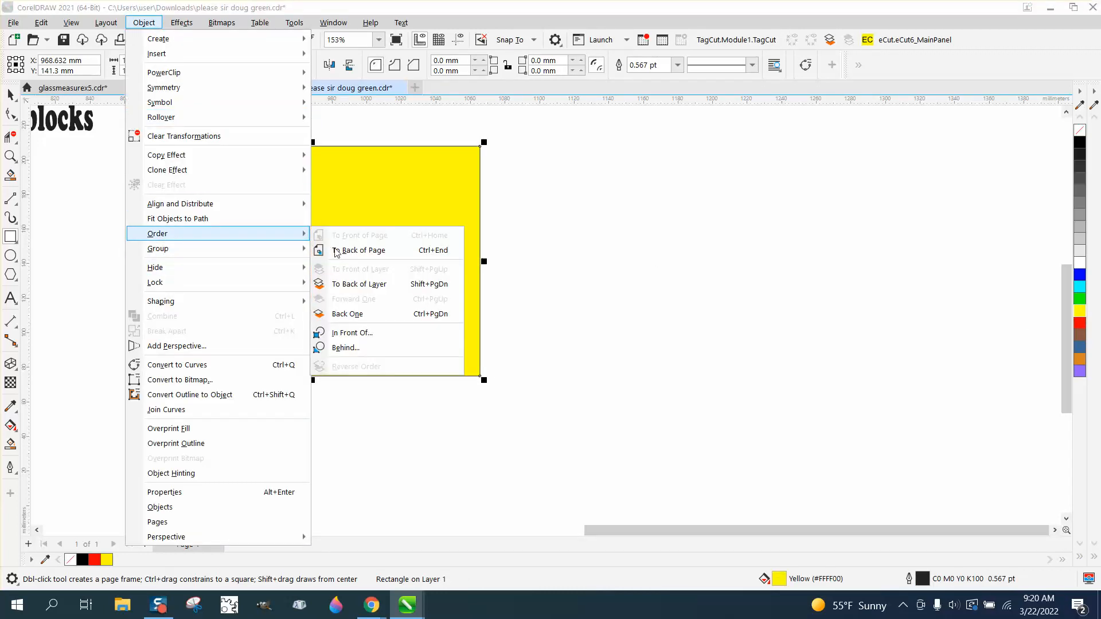
click(336, 249)
click(10, 95)
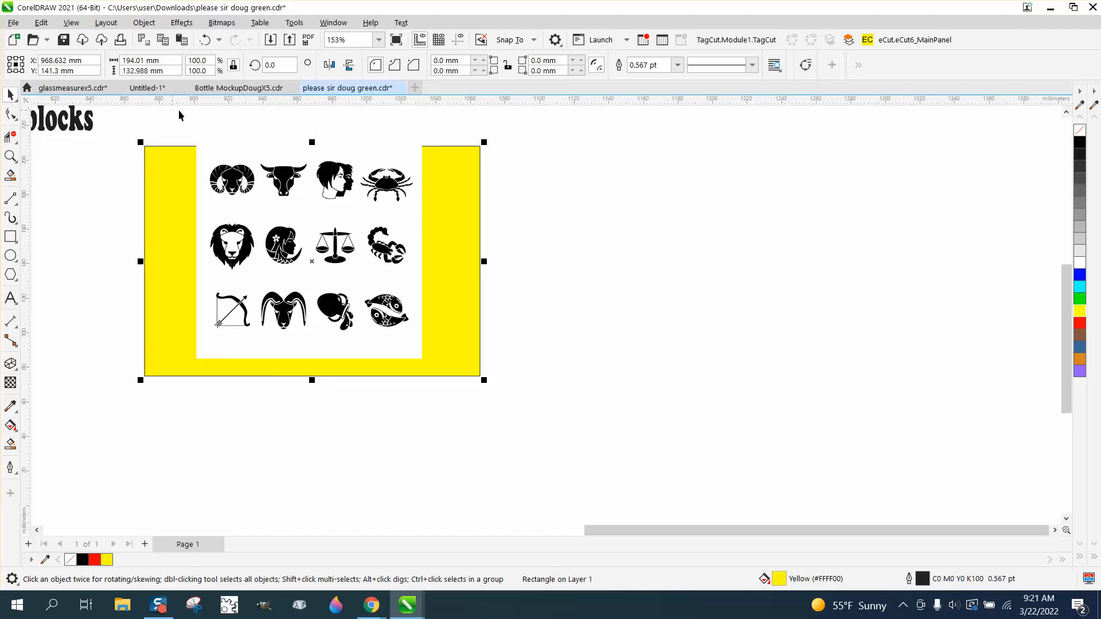
click(230, 111)
- Outline-trace the zodiac bitmap with the Clipart preset and move the traced group to the right of the original
click(248, 145)
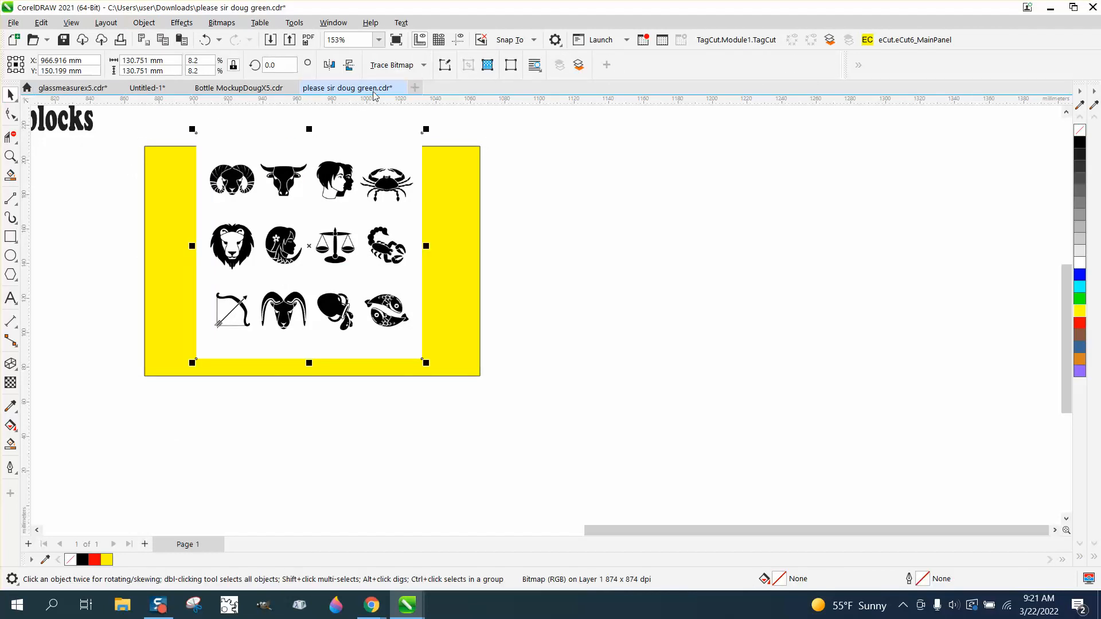
click(424, 67)
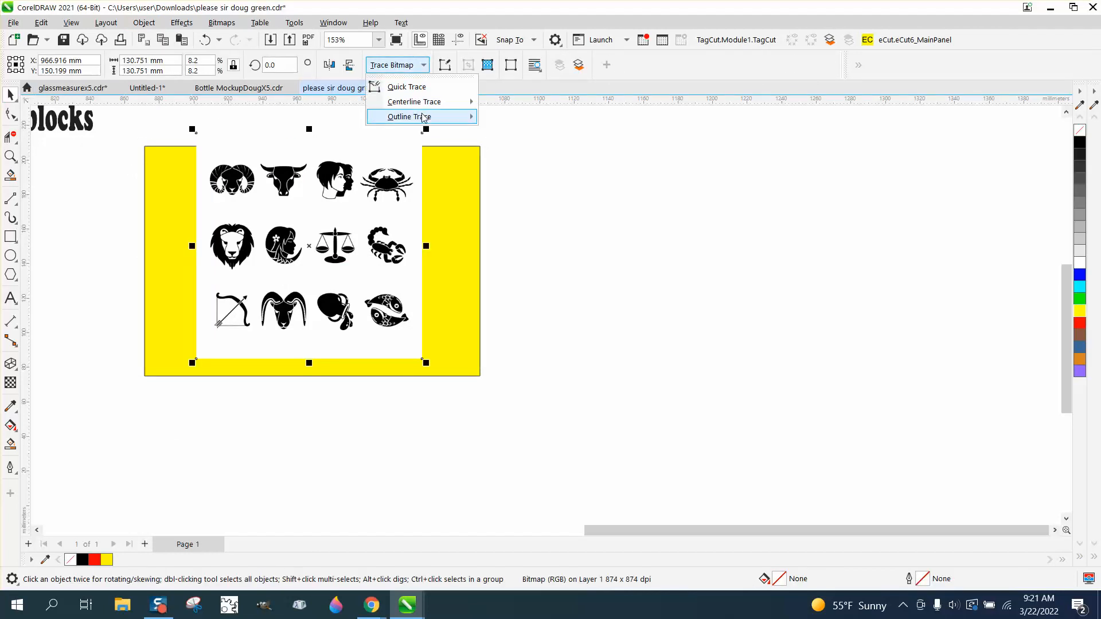
mouse_move(422, 117)
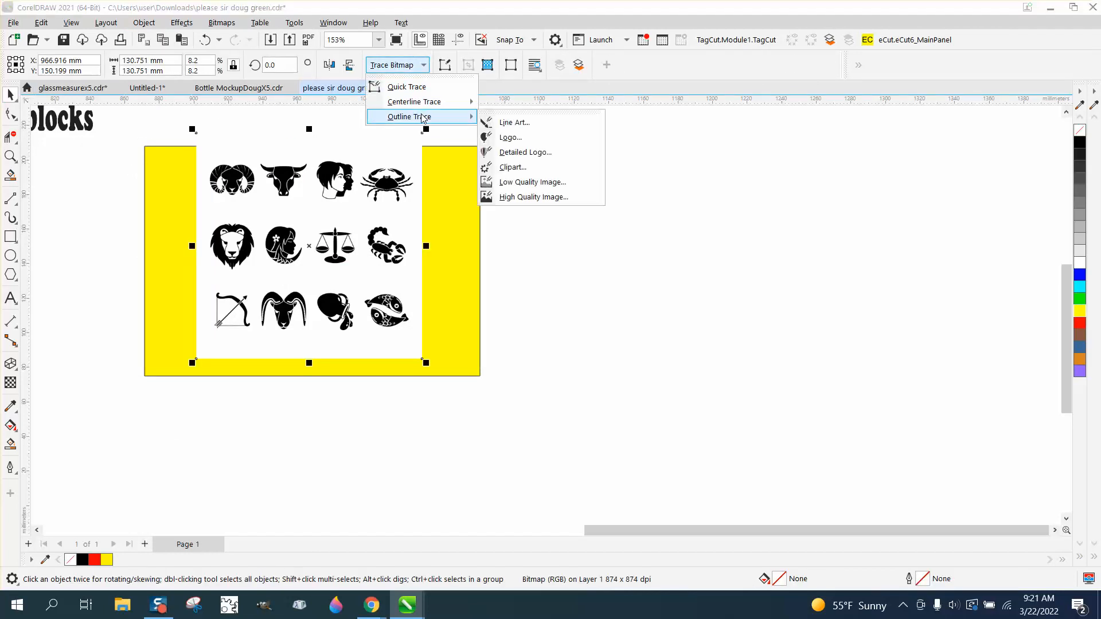
click(513, 167)
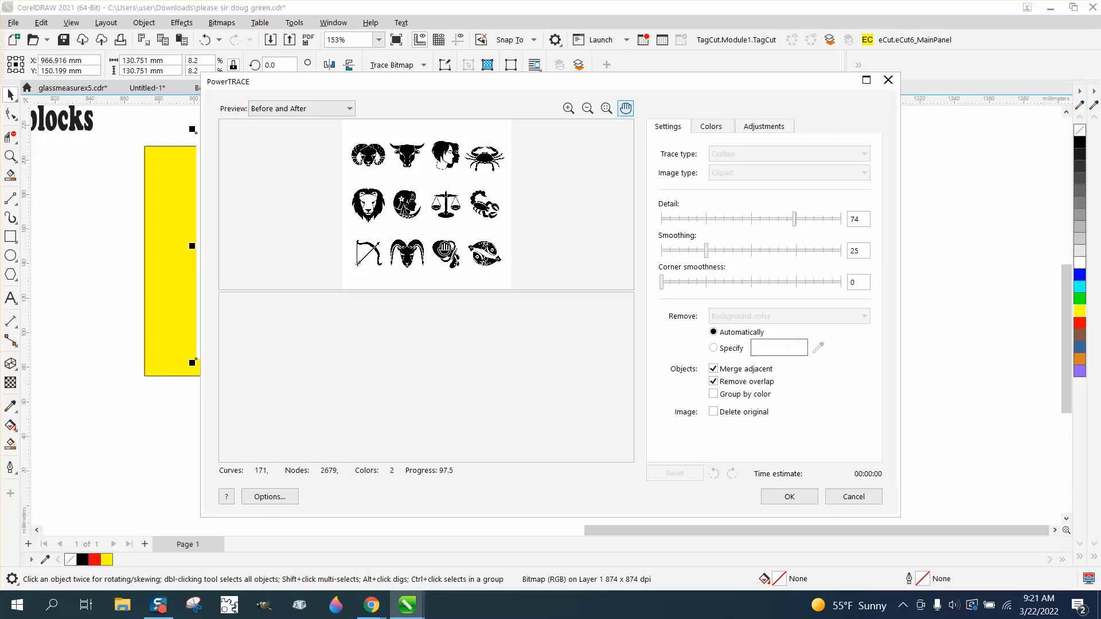
click(787, 495)
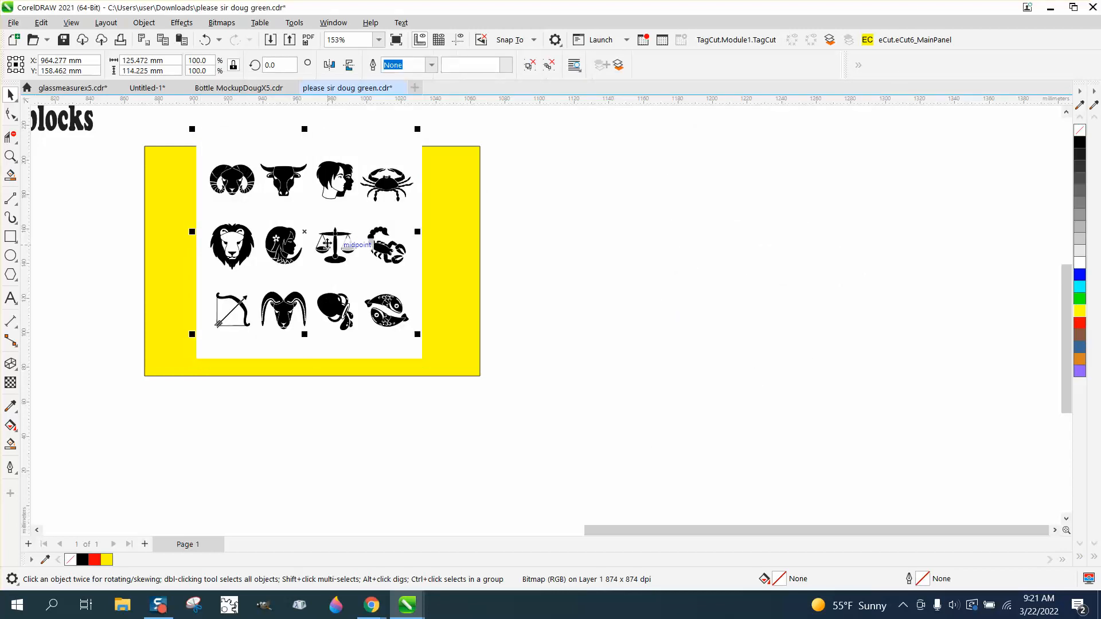
mouse_move(319, 235)
mouse_down()
mouse_move(344, 255)
mouse_move(475, 267)
mouse_move(631, 262)
mouse_up()
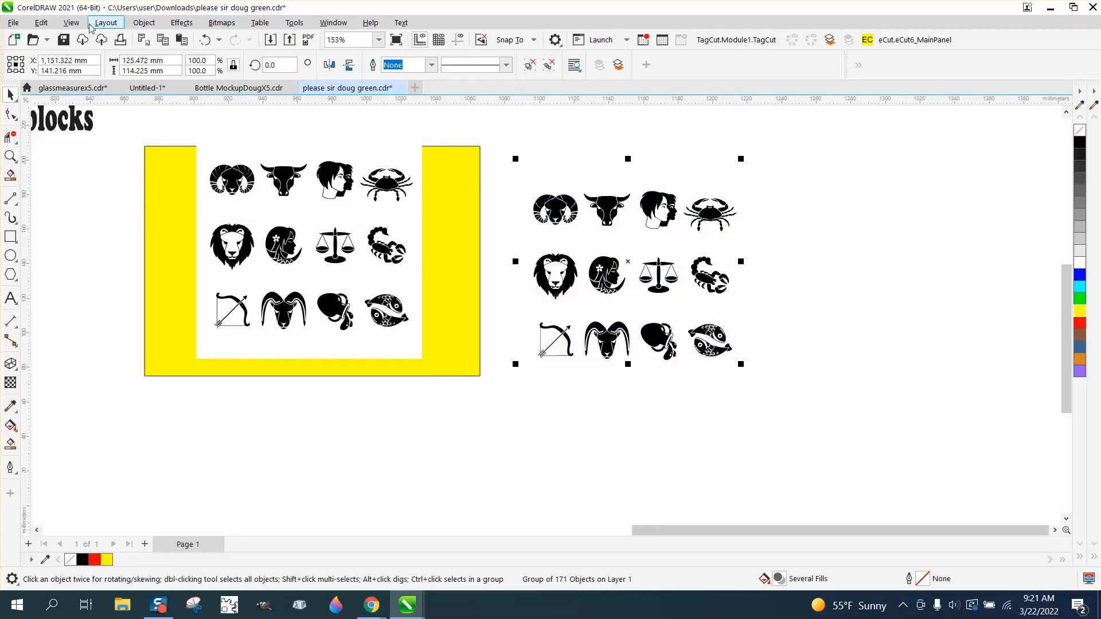
- Switch the view to Wireframe and ungroup the traced zodiac signs
click(71, 23)
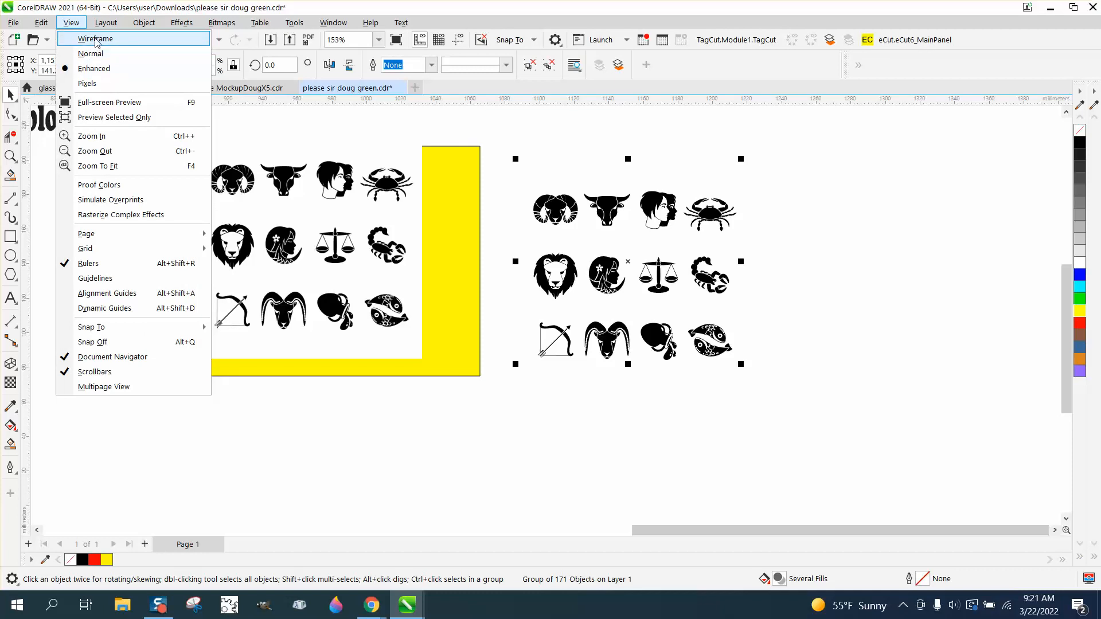
click(97, 39)
click(144, 22)
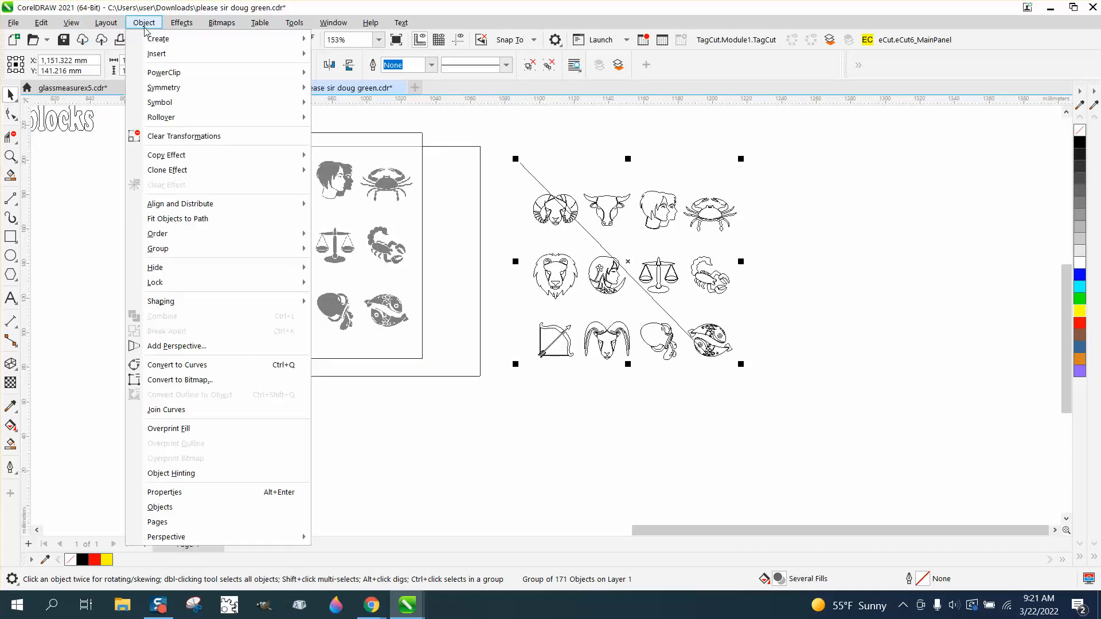
mouse_move(176, 253)
click(339, 266)
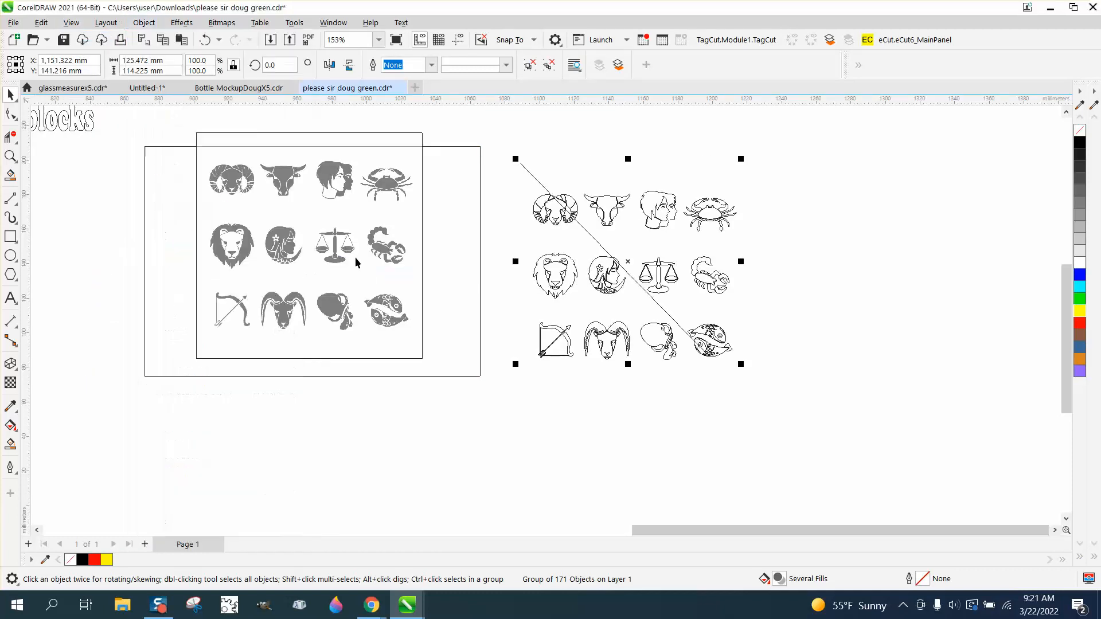
- Delete the stray background curve with the diagonal edge from the tracing and return to the Enhanced view
click(519, 167)
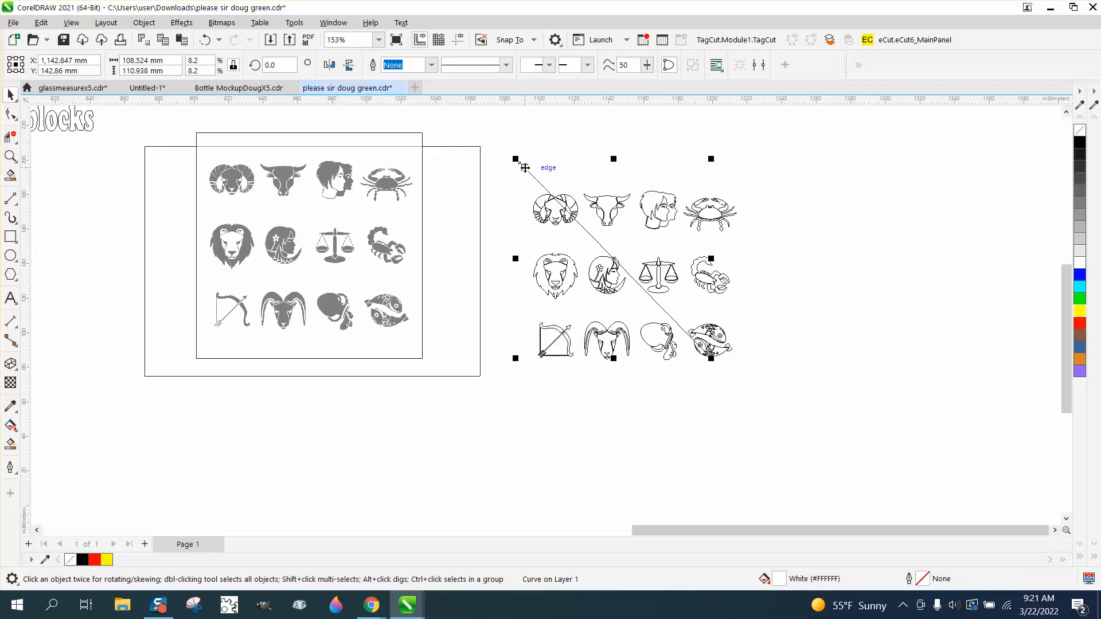
key(Delete)
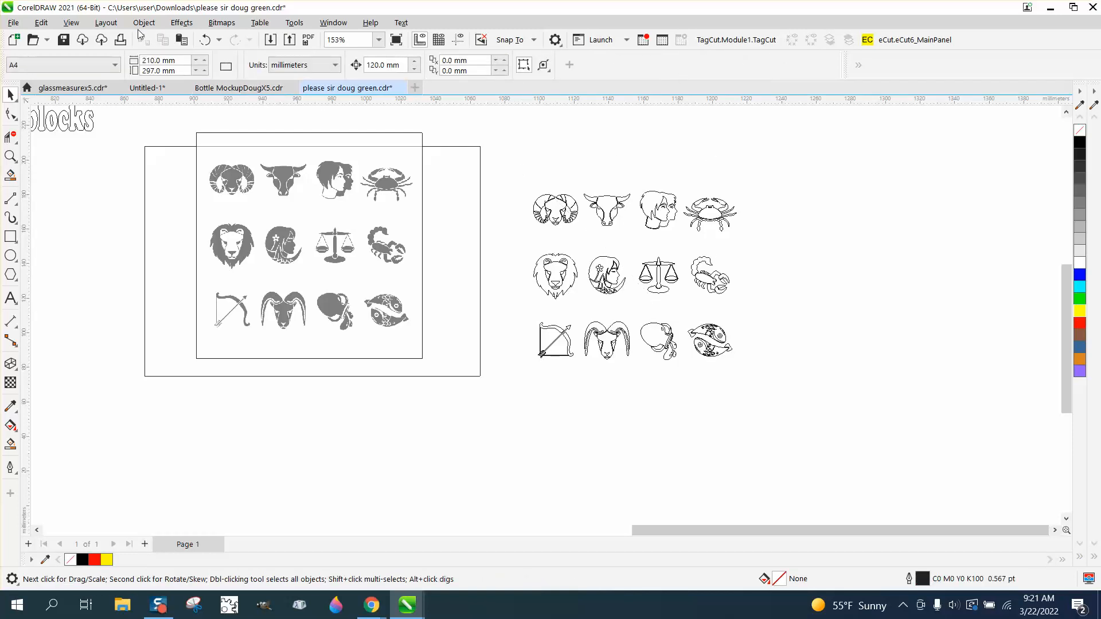
click(72, 23)
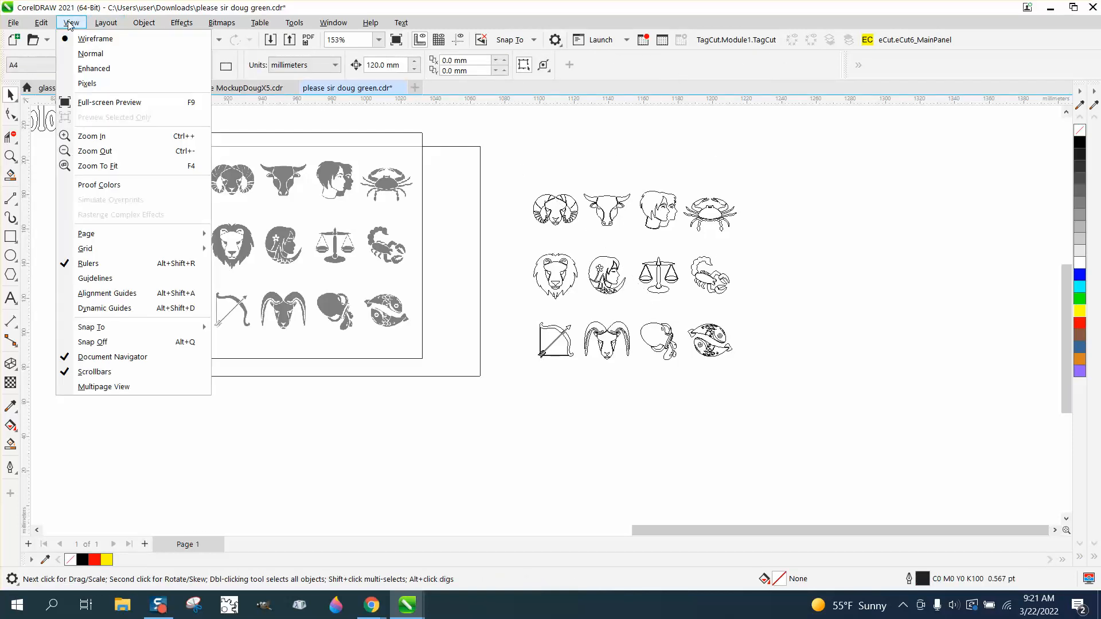
click(85, 67)
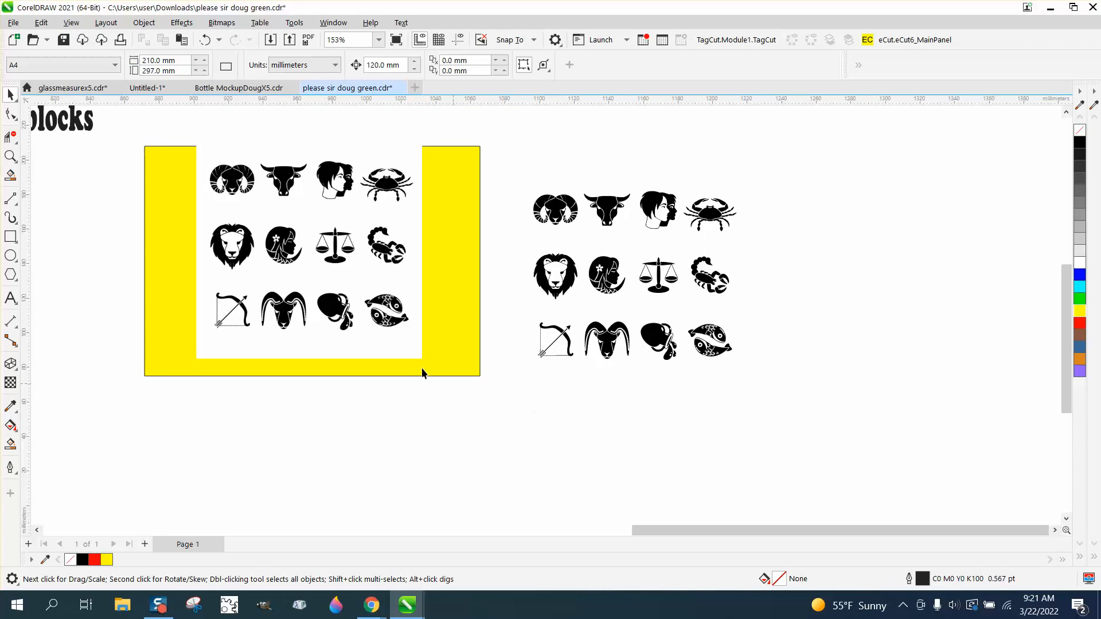
- Move the yellow rectangle behind the traced zodiac signs and check the signs for white-filled shapes
drag(432, 255, 762, 274)
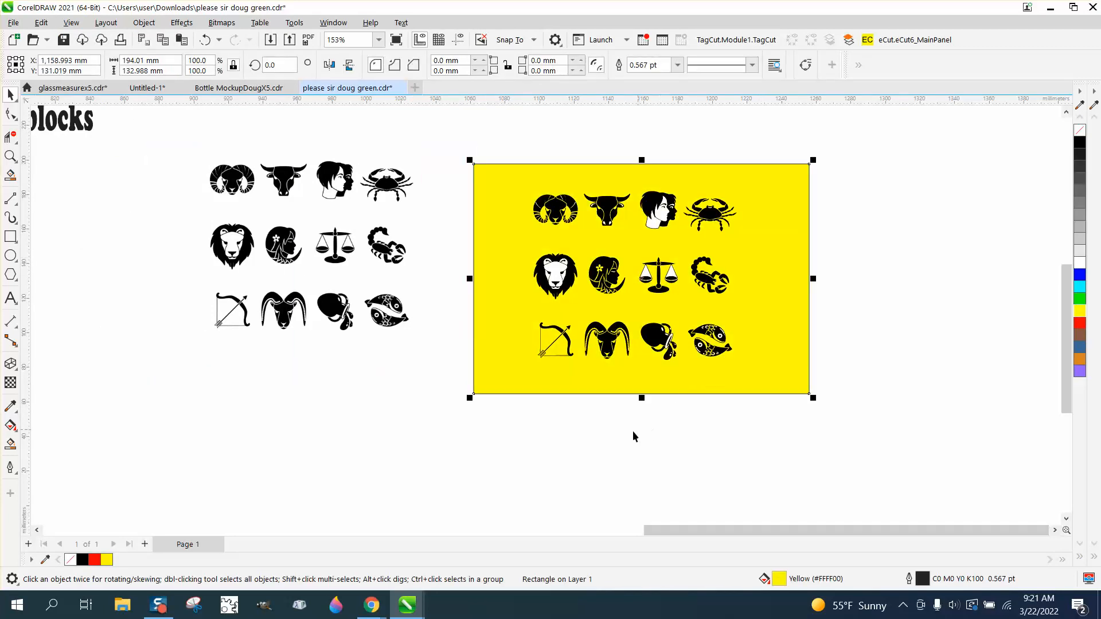
click(452, 309)
click(562, 271)
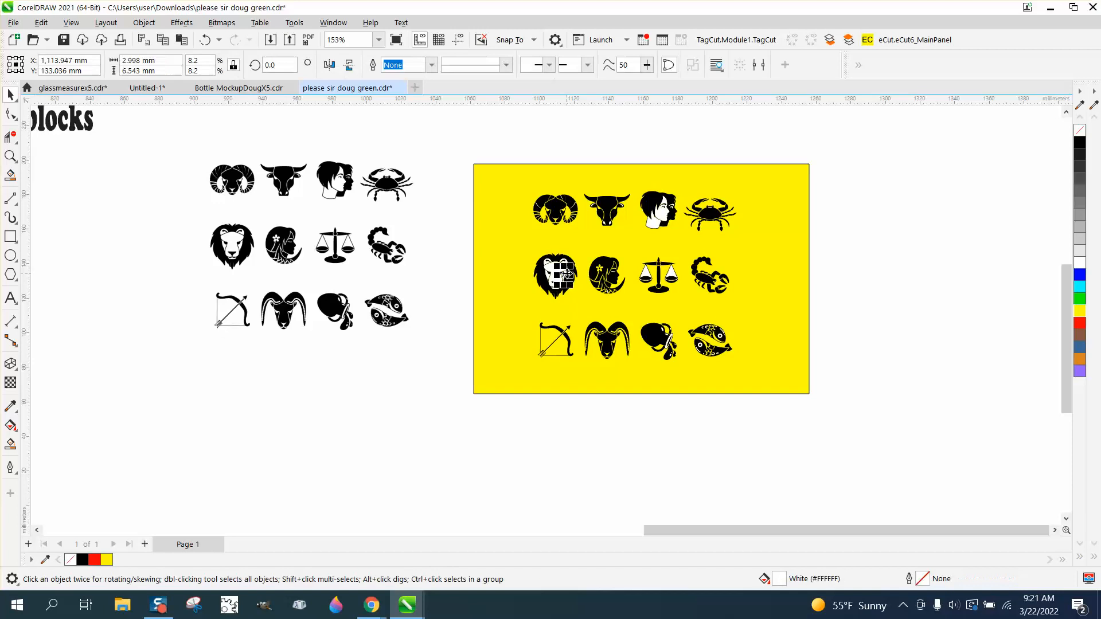
click(445, 273)
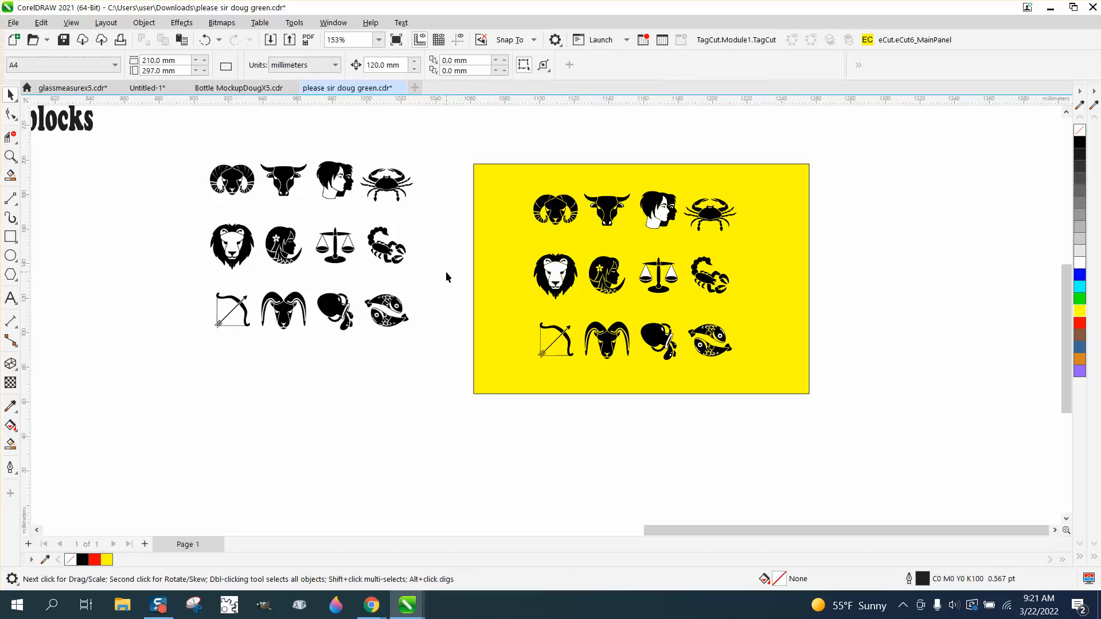
click(10, 156)
drag(551, 178, 824, 368)
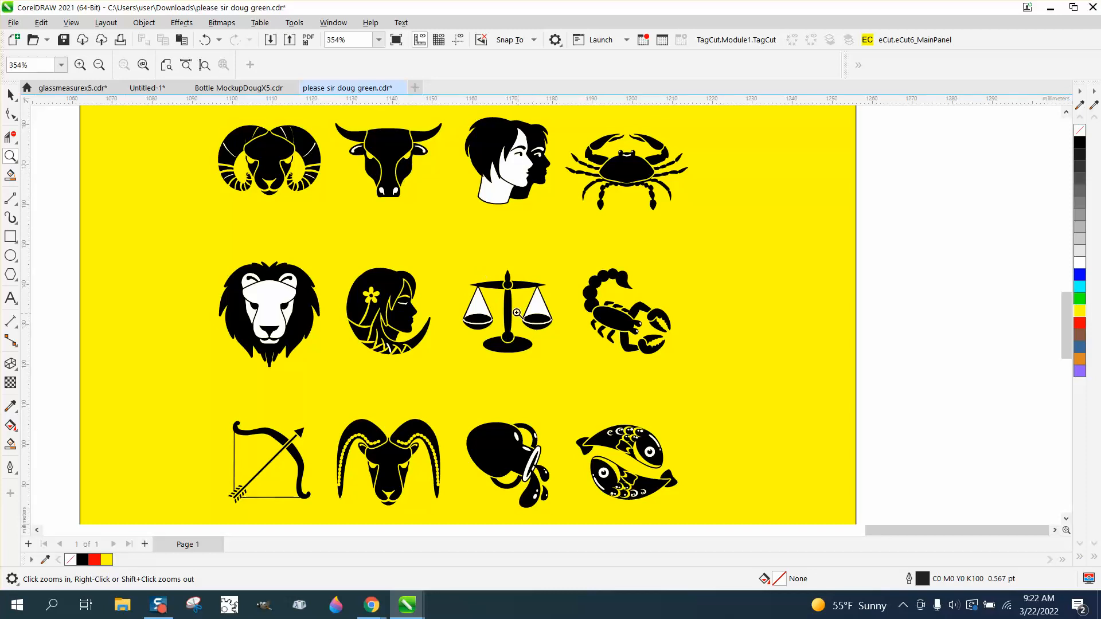
scroll(516, 313, down, 1)
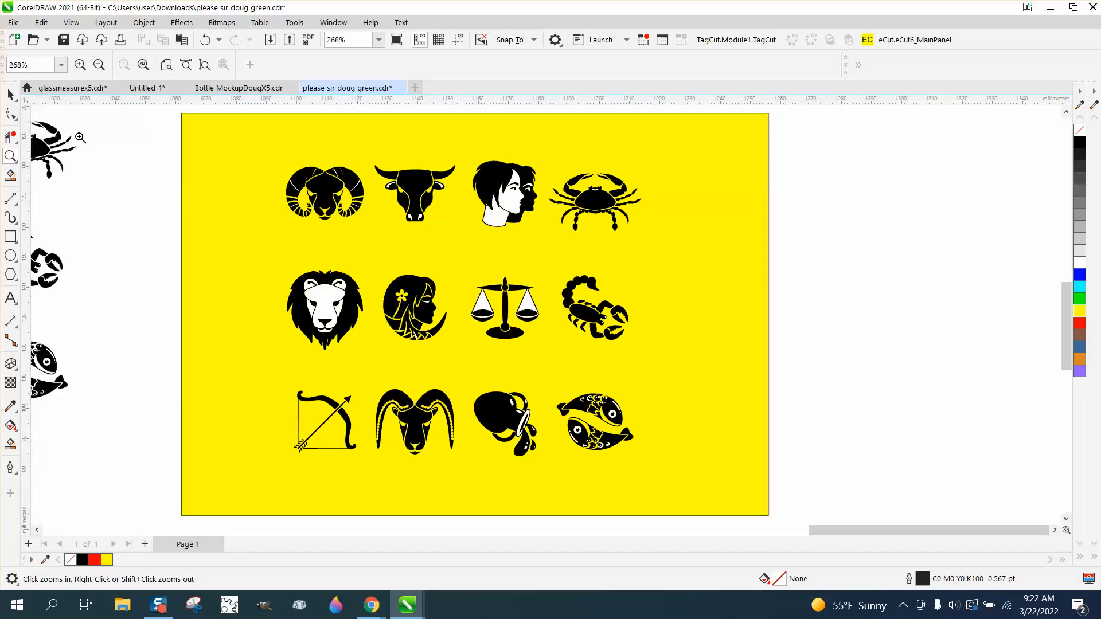
- Try deleting the white face shape of the traced lion, and undo the deletion
click(11, 94)
click(323, 293)
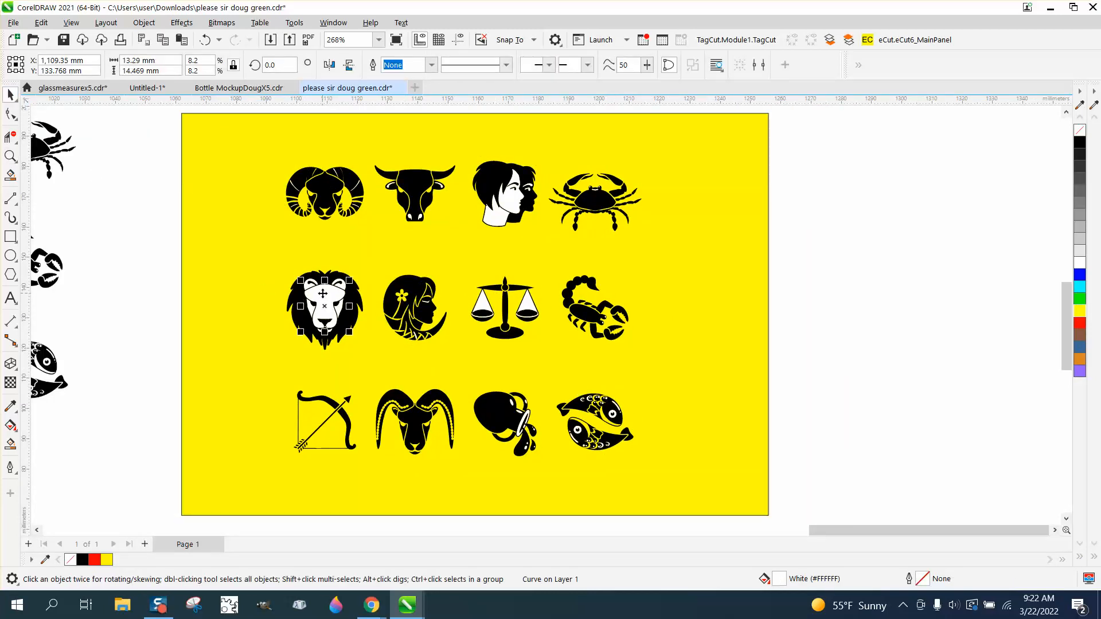
key(Delete)
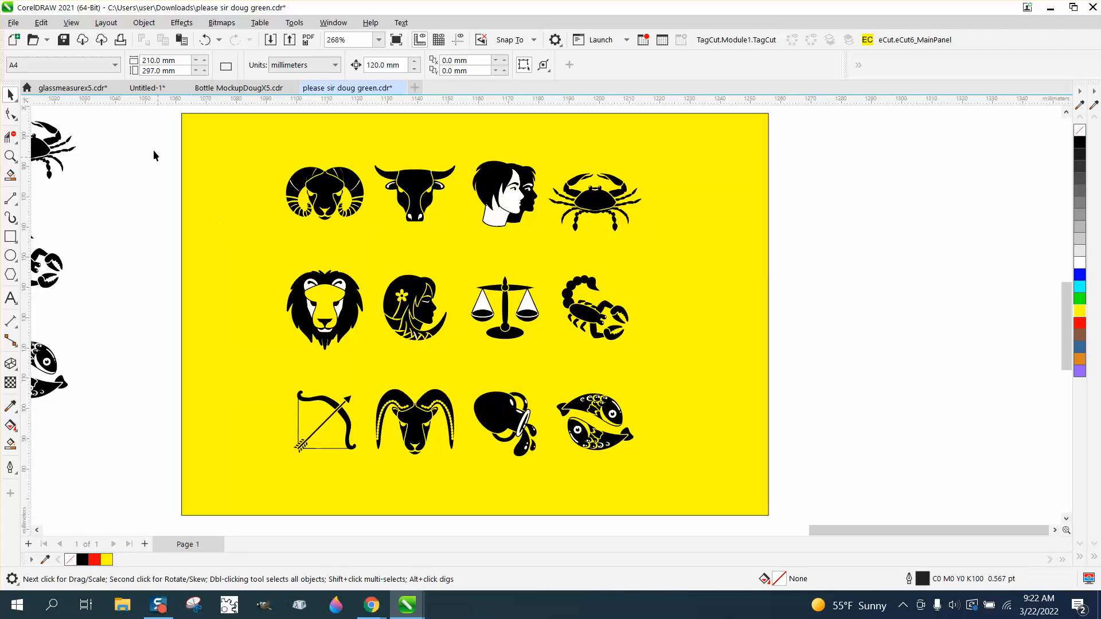
click(205, 40)
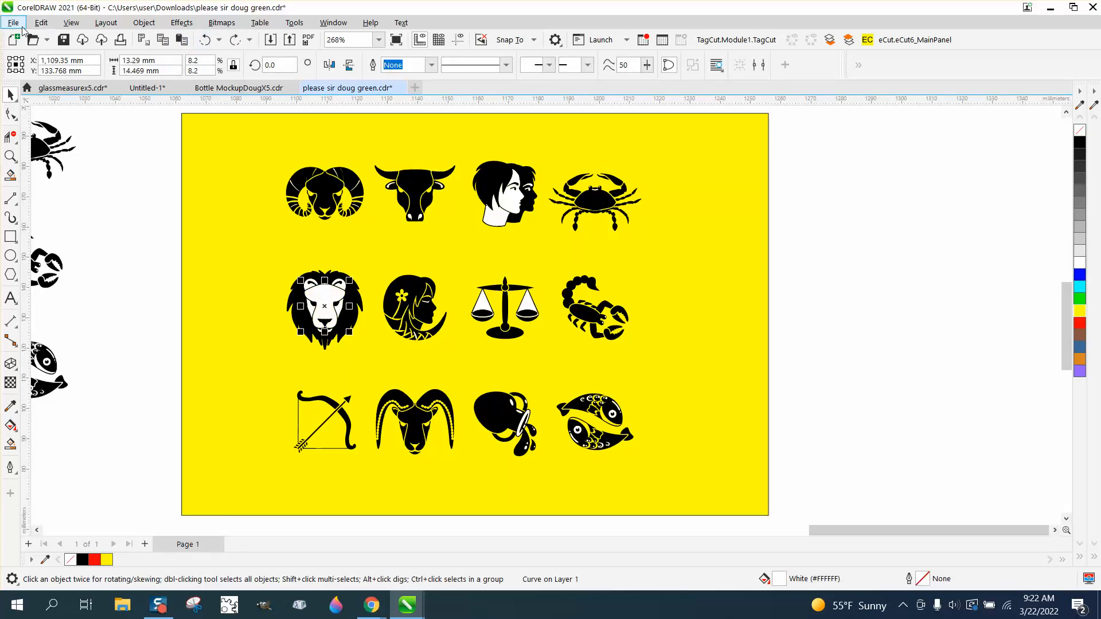
- Find all objects matching the properties of the lion's white face shape and delete them
click(42, 23)
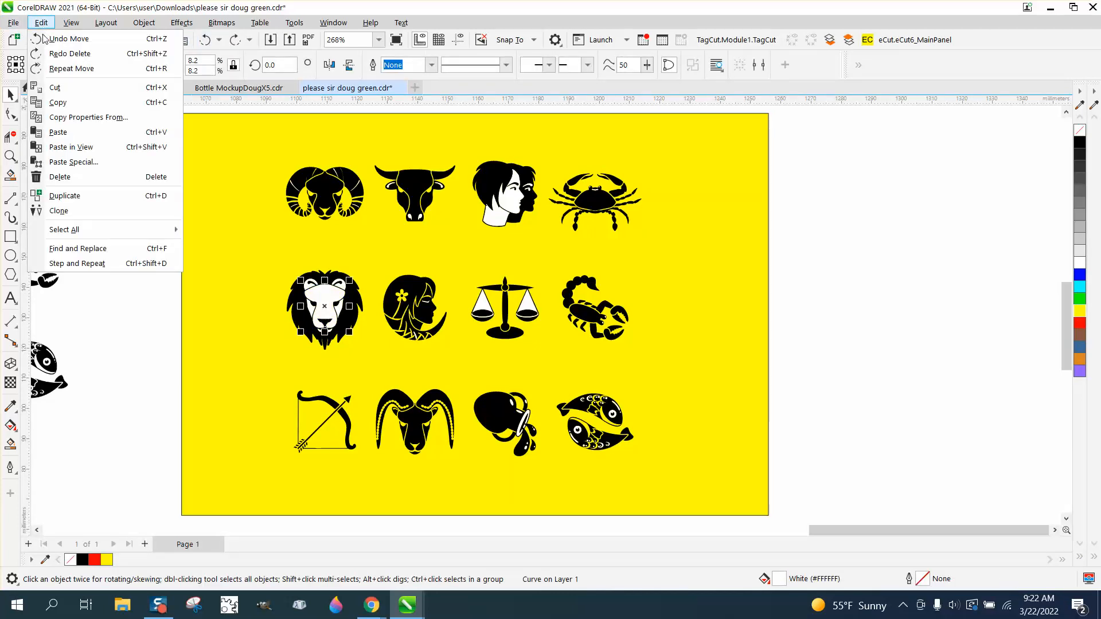
click(59, 250)
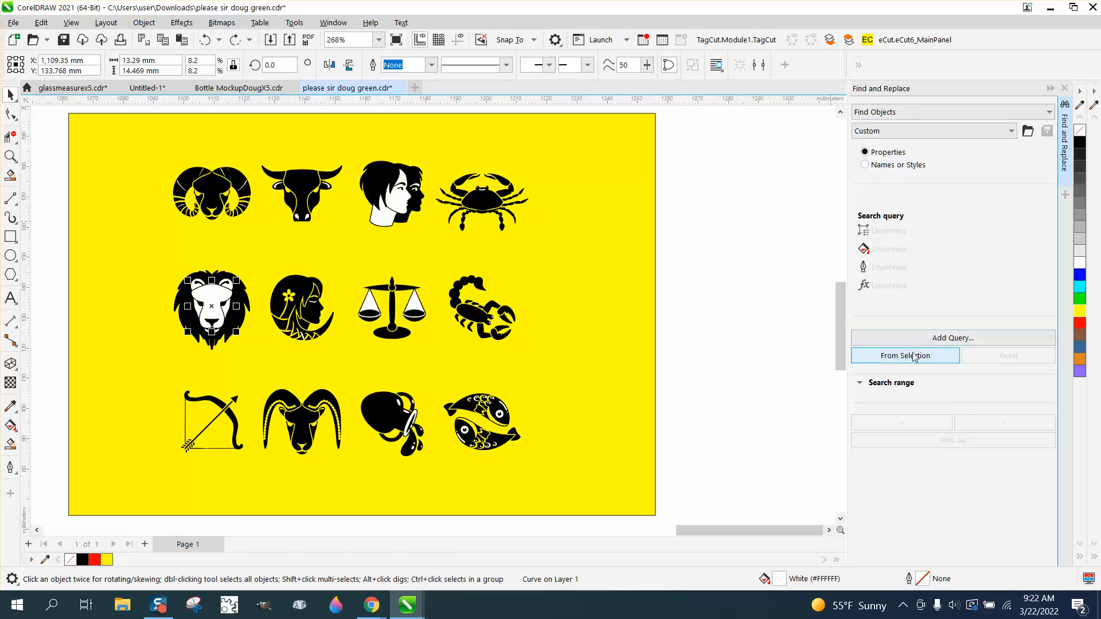
click(396, 206)
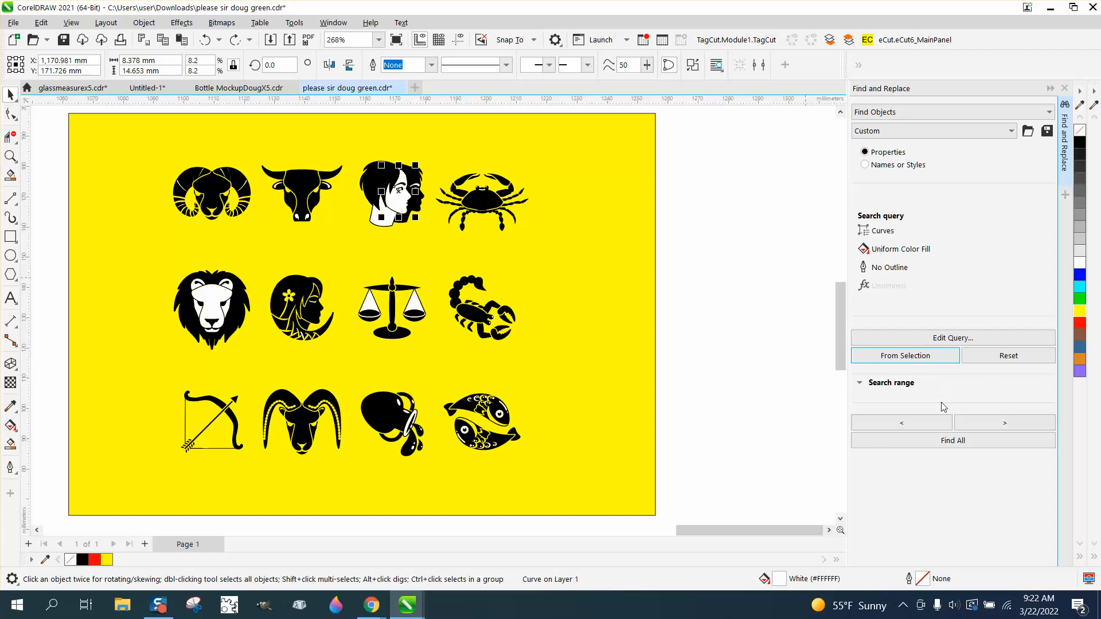
click(955, 445)
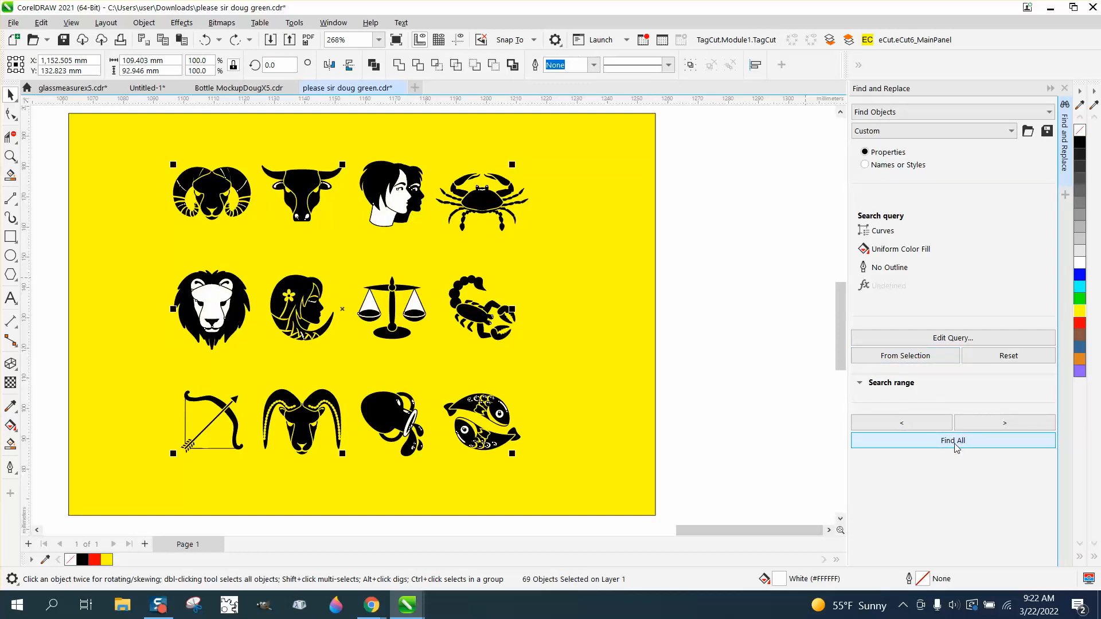
key(Delete)
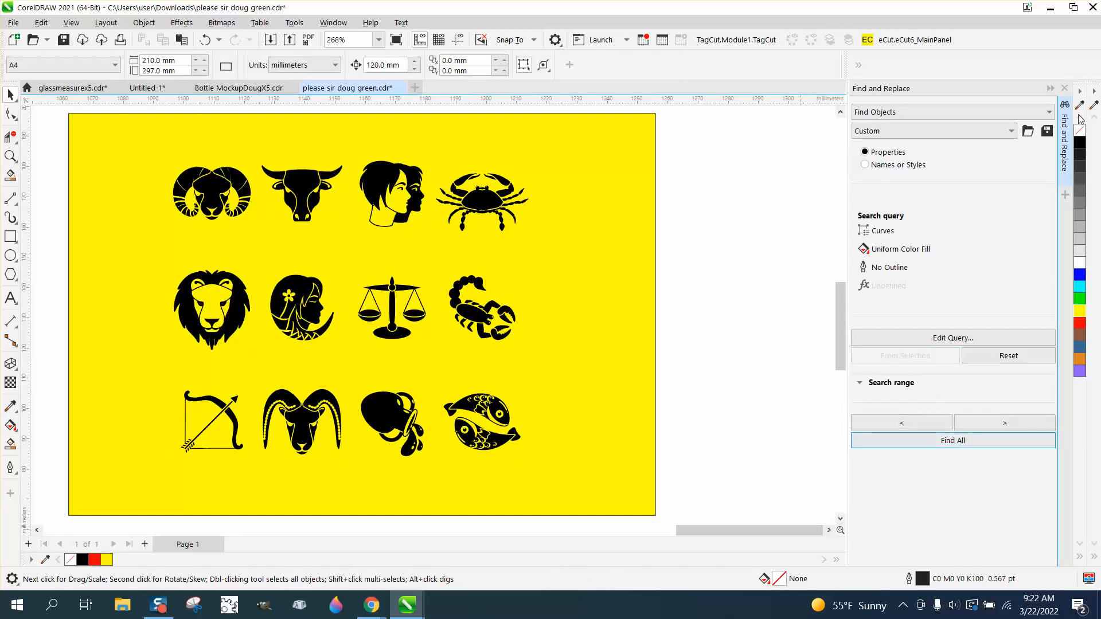
click(1063, 89)
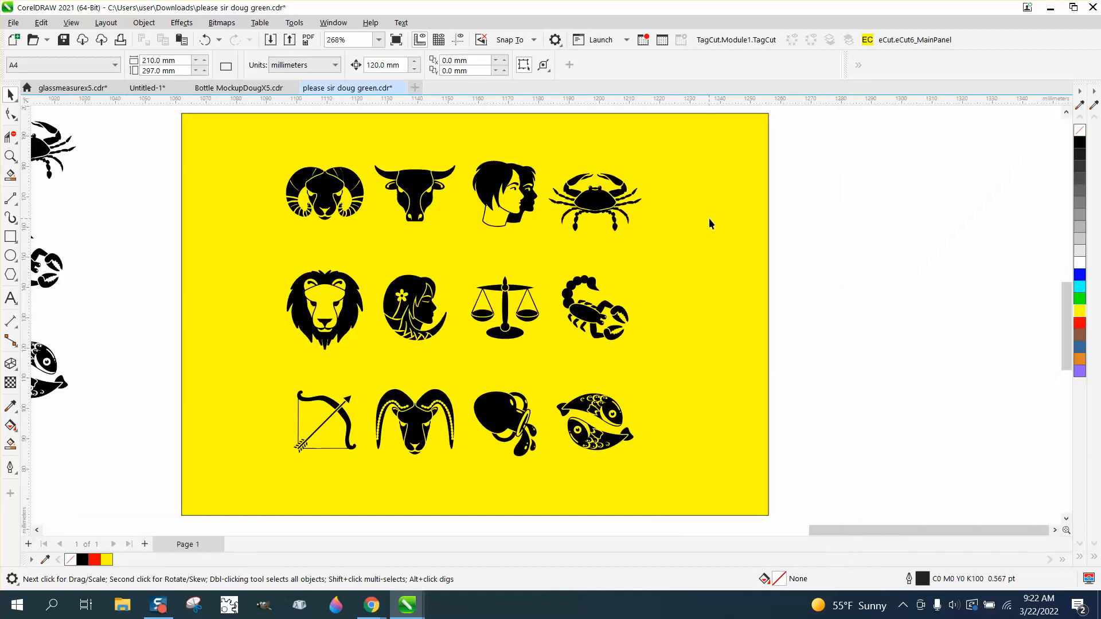
- Delete the yellow rectangle and group the traced ram's pieces and the traced bull's pieces separately
click(709, 218)
key(Delete)
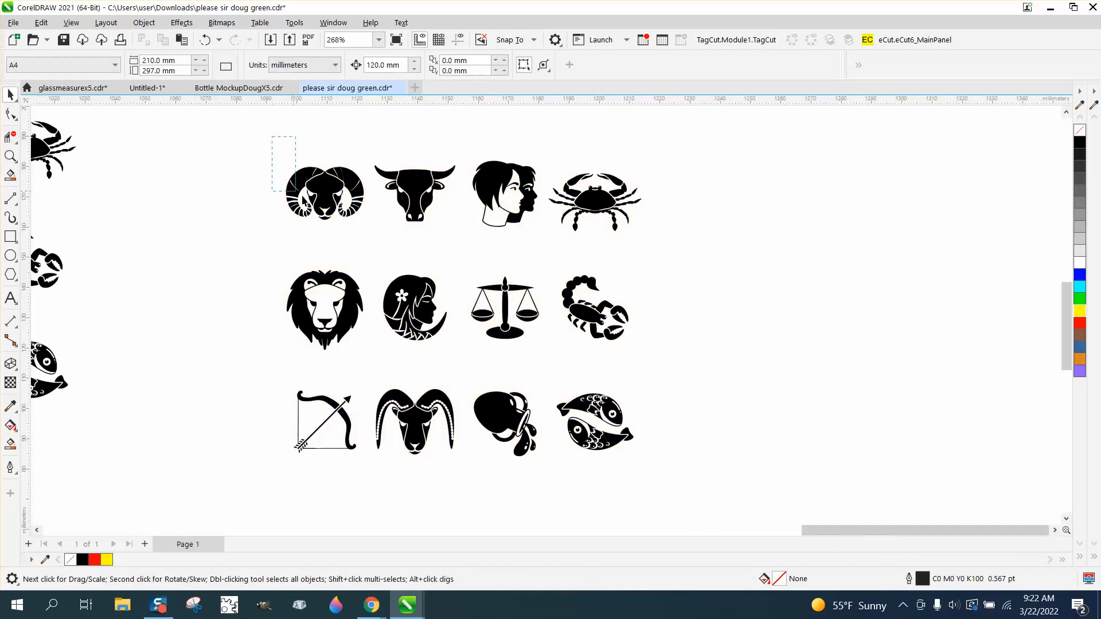
drag(295, 191, 369, 236)
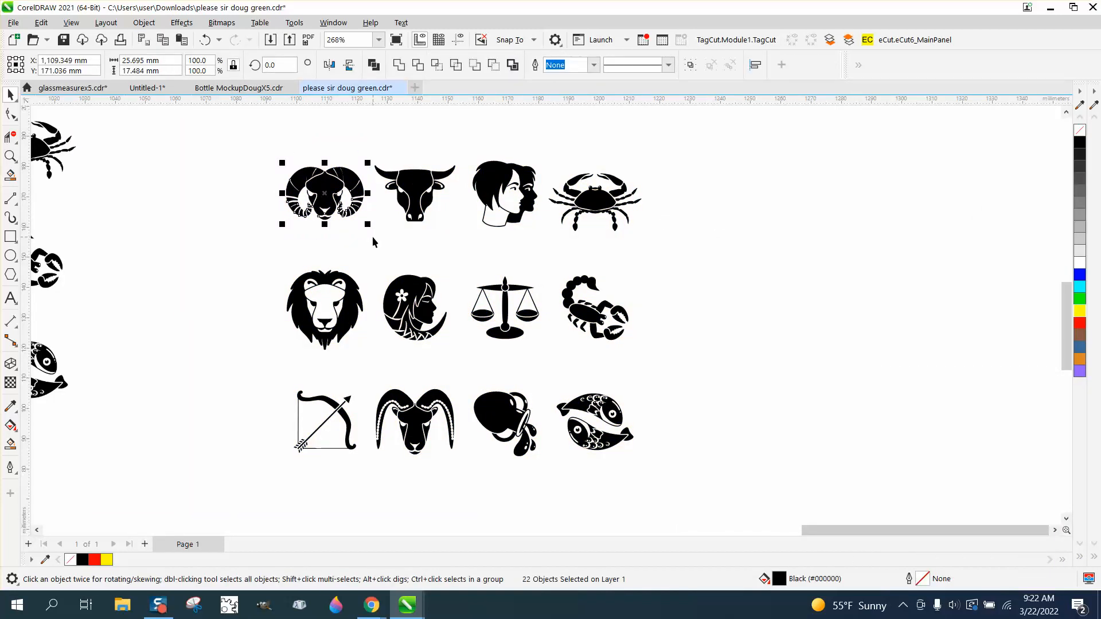
key(ctrl+g)
drag(369, 139, 464, 238)
key(ctrl+g)
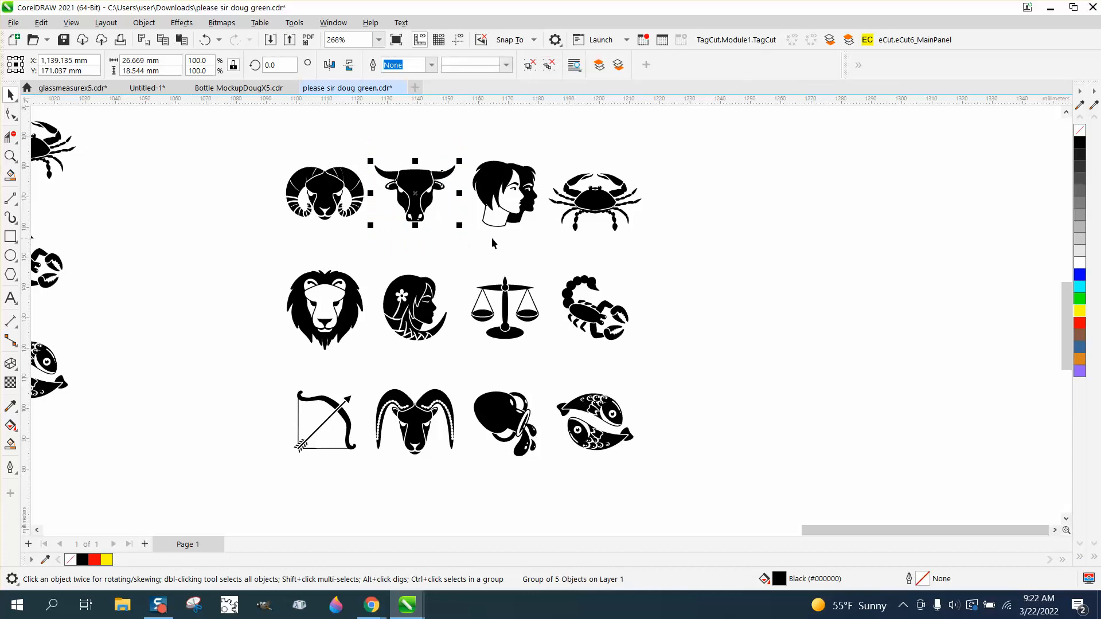
- Group the traced scales' pieces and move the group over to the zodiac wheel on the page
scroll(533, 239, down, 1)
scroll(650, 265, down, 1)
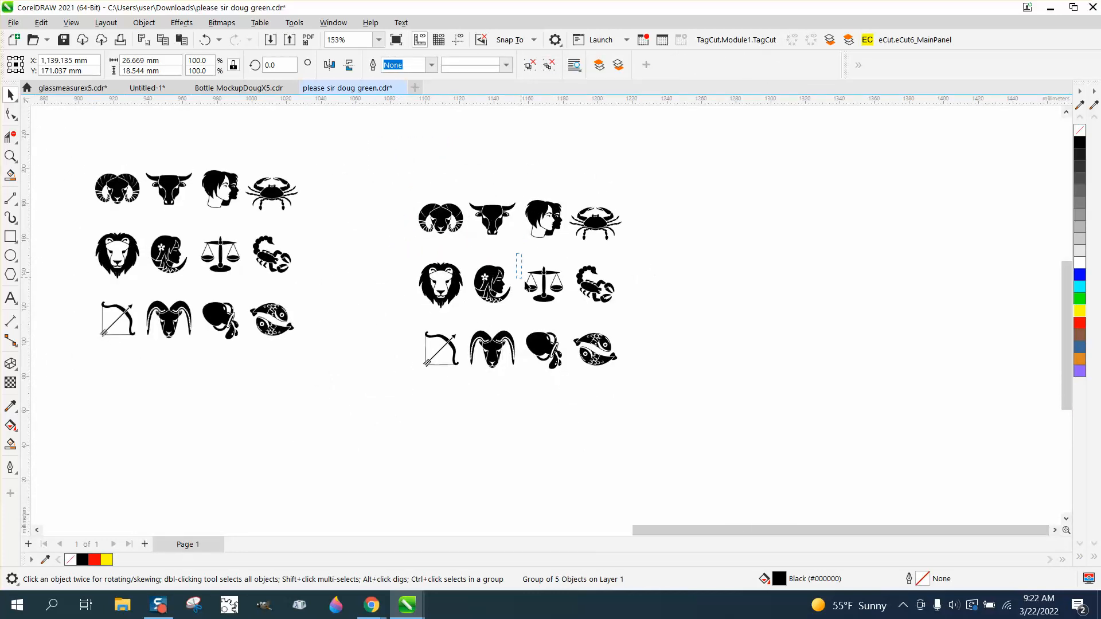
drag(570, 308, 571, 311)
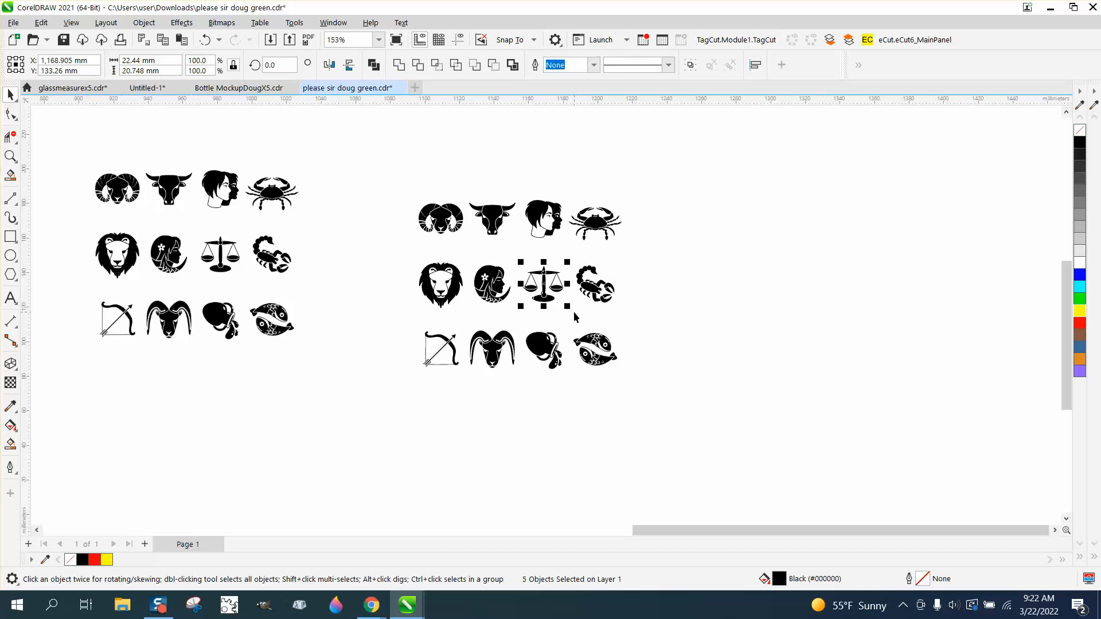
key(ctrl+g)
scroll(631, 291, down, 4)
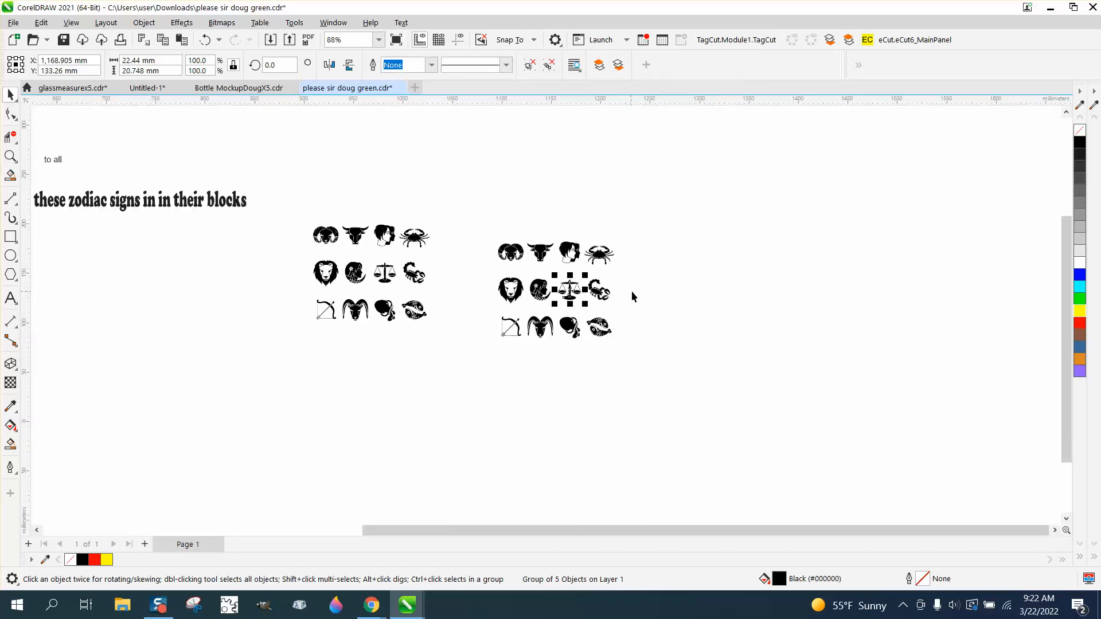
drag(599, 290, 115, 248)
scroll(212, 247, down, 2)
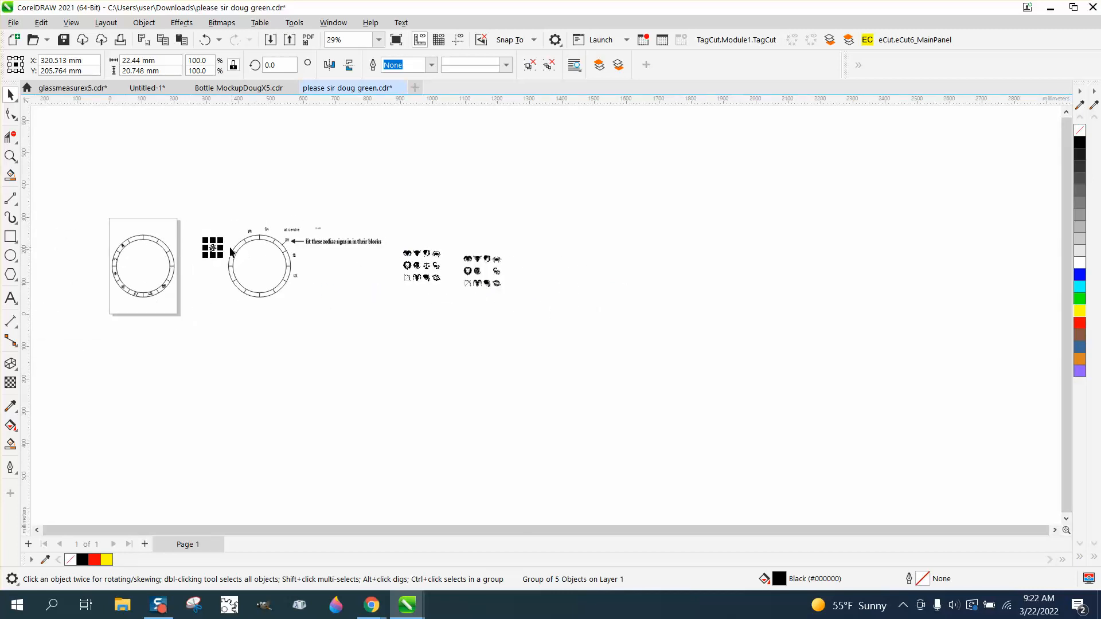
drag(213, 249, 224, 316)
- Scale the traced scales group down proportionally to about 13.25 mm wide beside the page's zodiac wheel
click(9, 156)
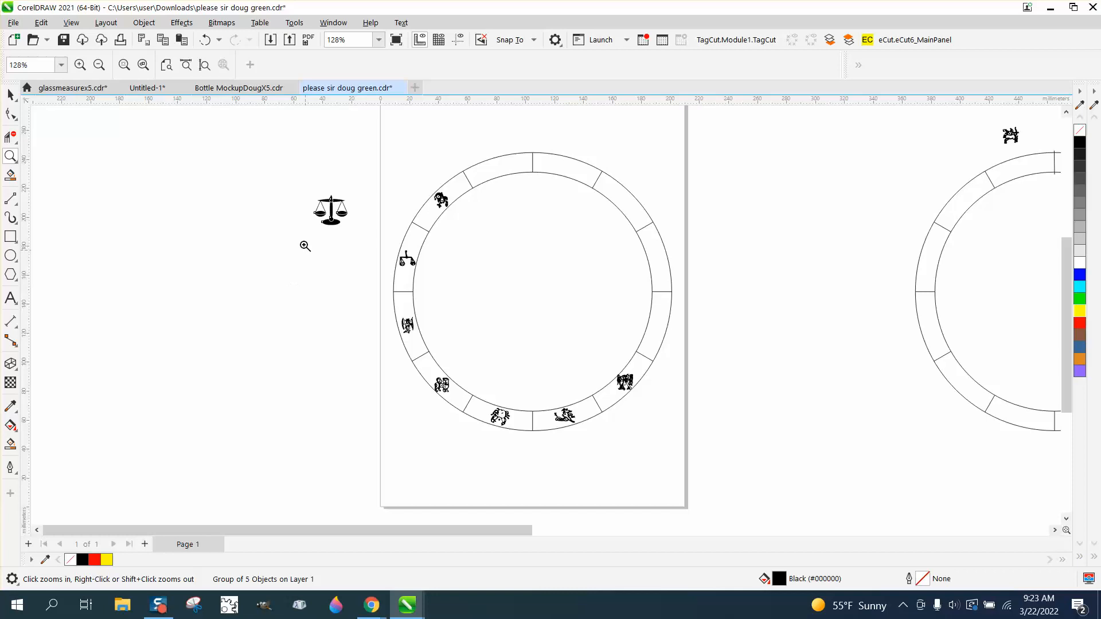
click(12, 98)
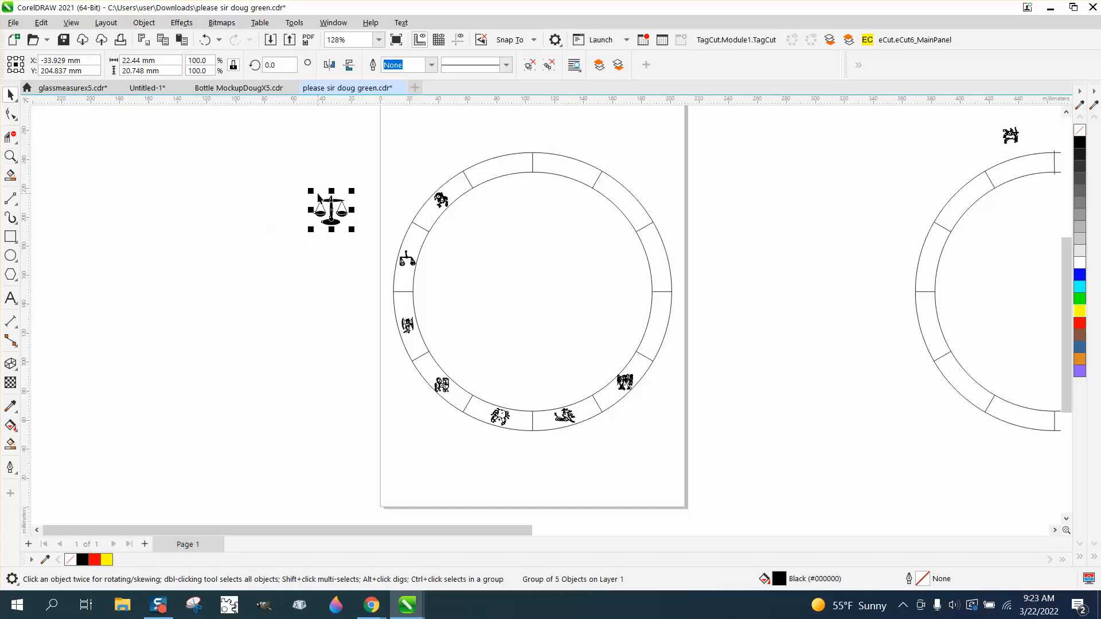
drag(310, 190, 372, 261)
- Move the old scales symbol out of its block into the empty interior of the wheel
click(10, 156)
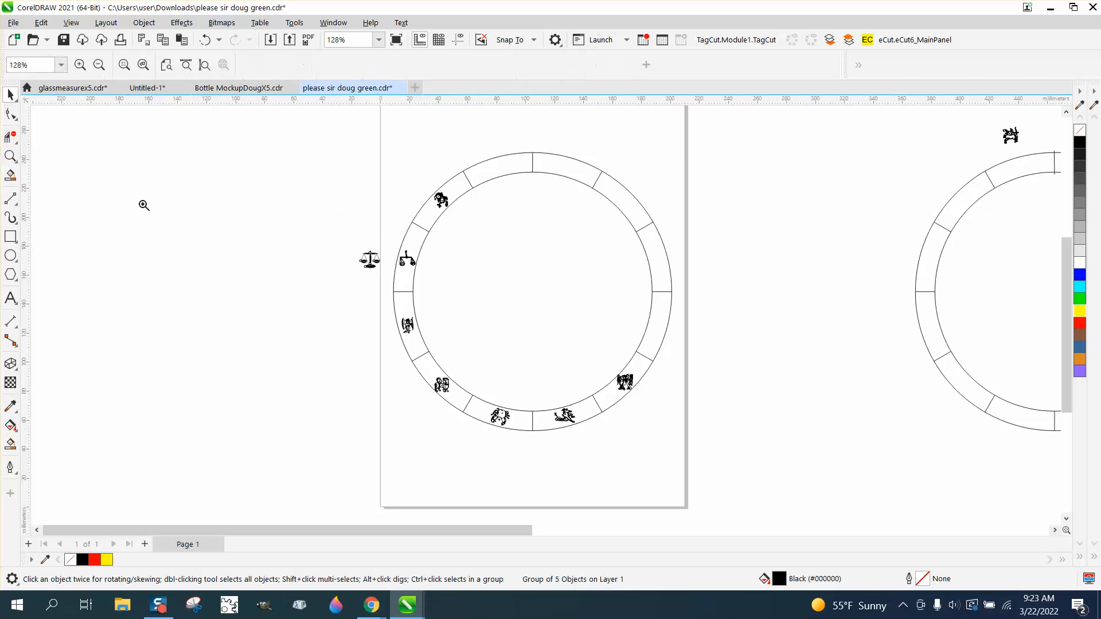
drag(583, 329, 583, 329)
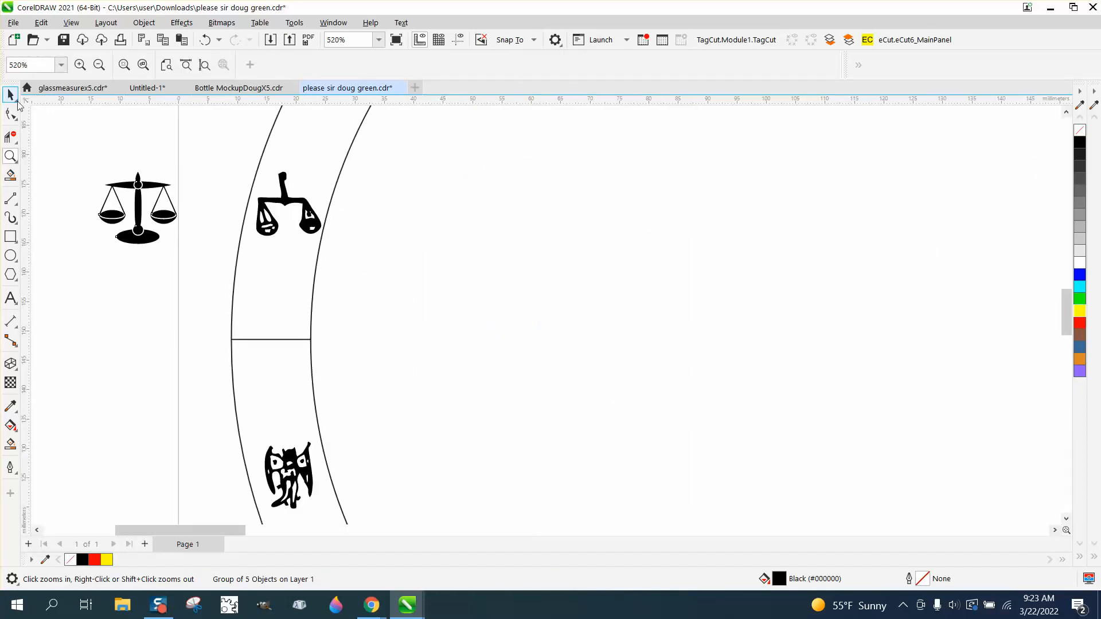
click(10, 94)
click(141, 130)
click(287, 202)
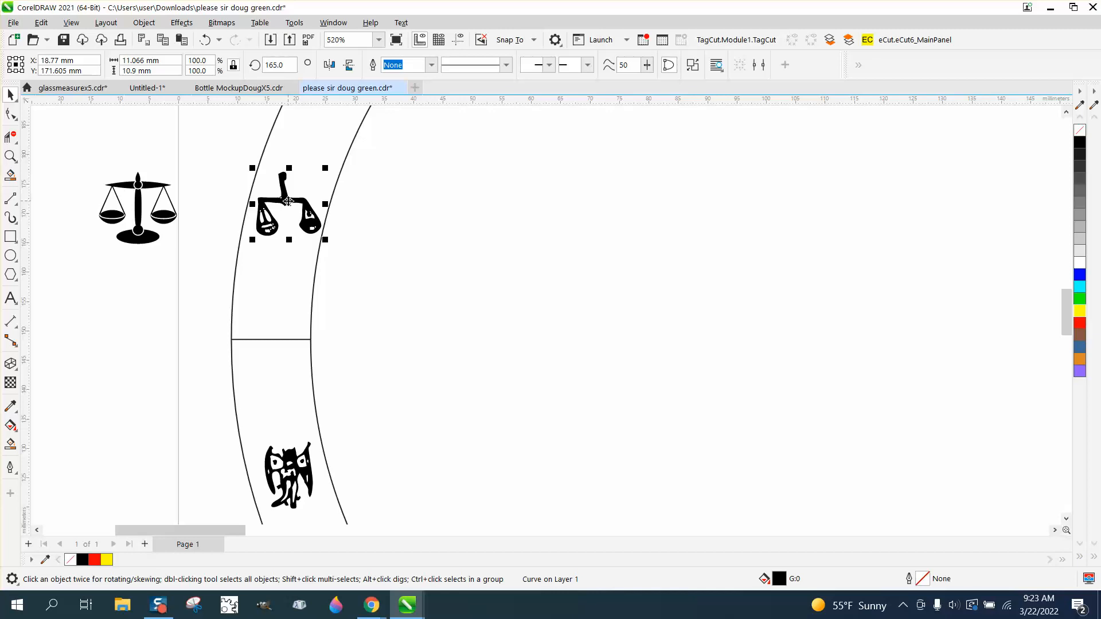
drag(288, 201, 485, 227)
- Place the traced scales in the emptied wheel block and shrink them to about 12.4 mm wide so they fit
click(140, 209)
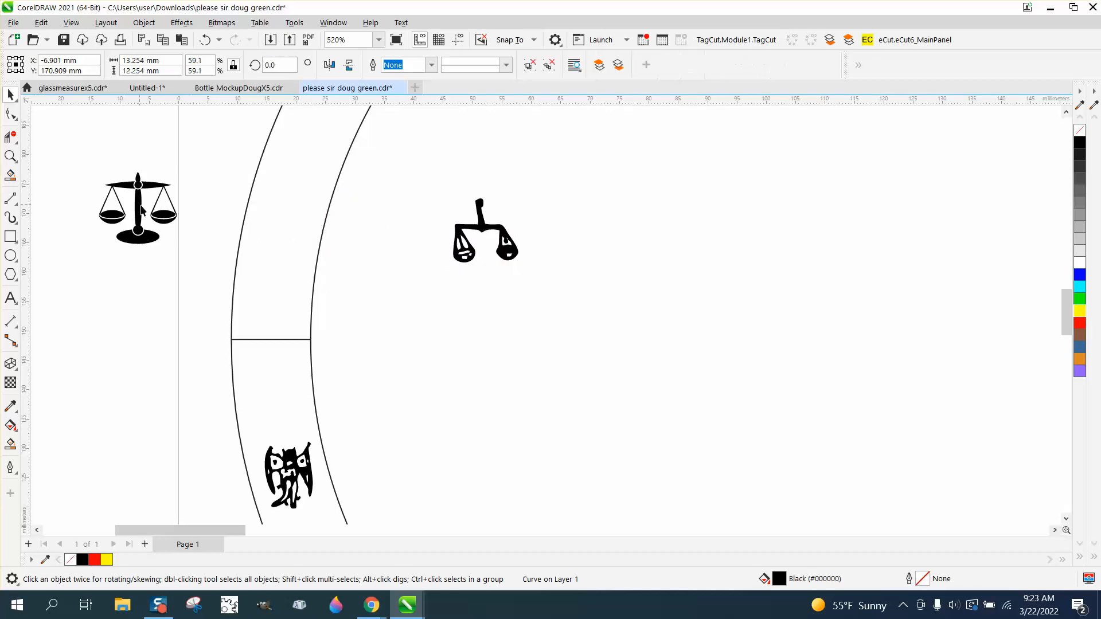
drag(140, 210, 285, 213)
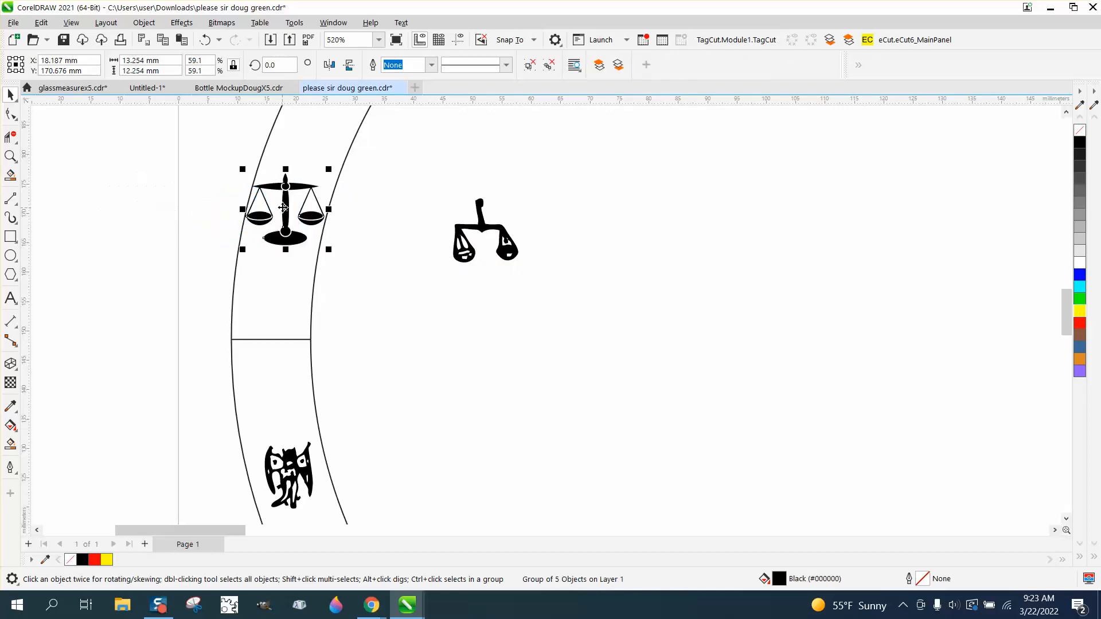
drag(331, 170, 326, 175)
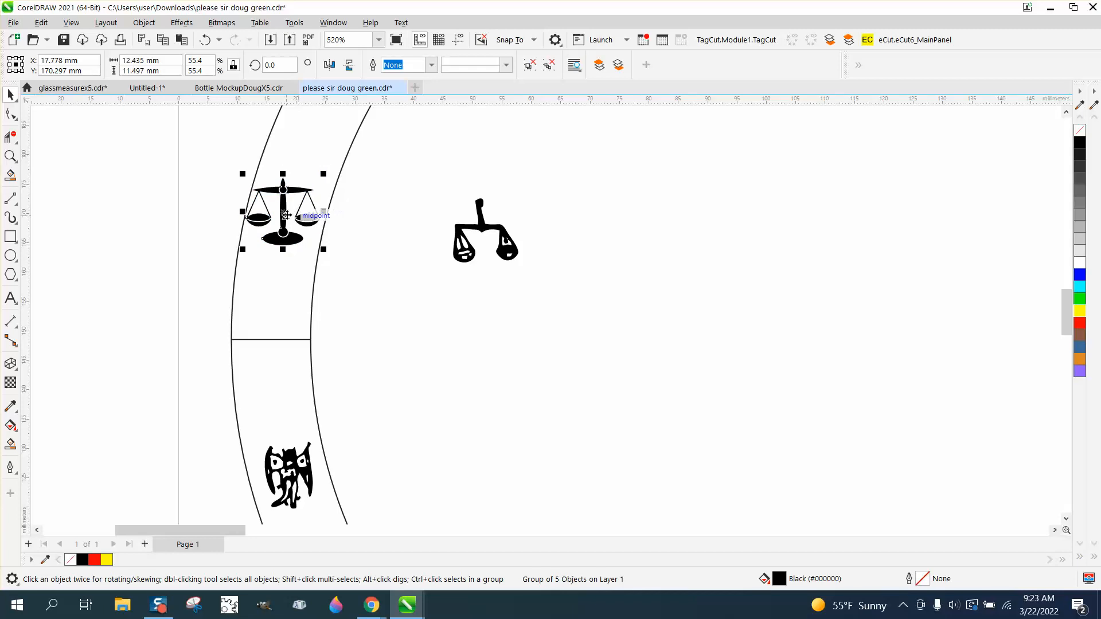
drag(284, 212, 287, 208)
click(420, 255)
- Move the original zodiac signs bitmap closer to the second wheel, below the instruction text
scroll(425, 255, down, 6)
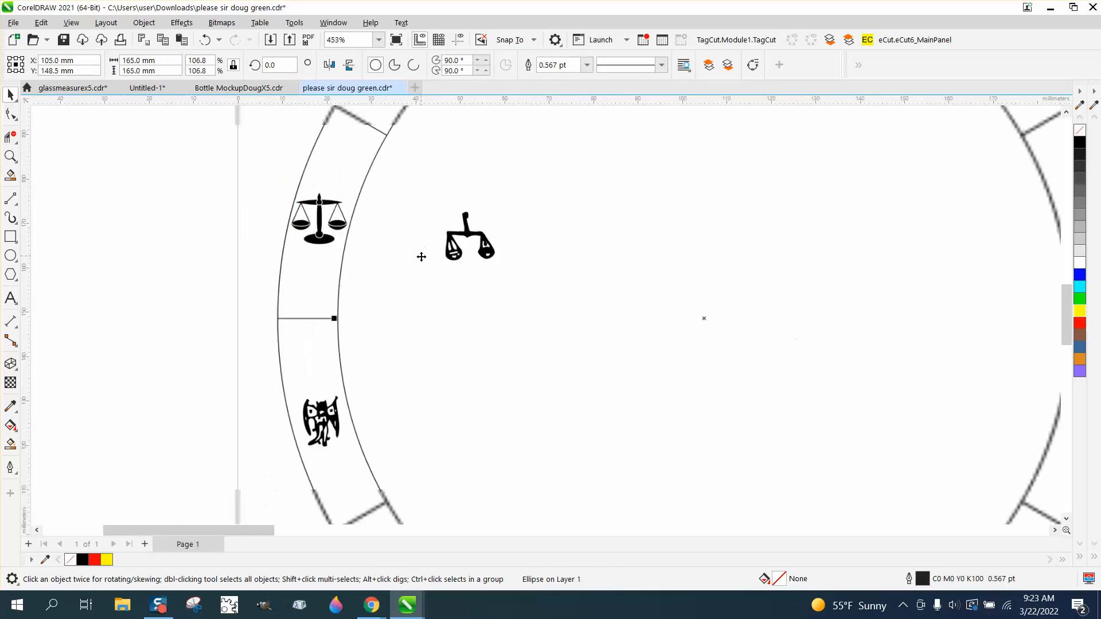
scroll(430, 251, down, 2)
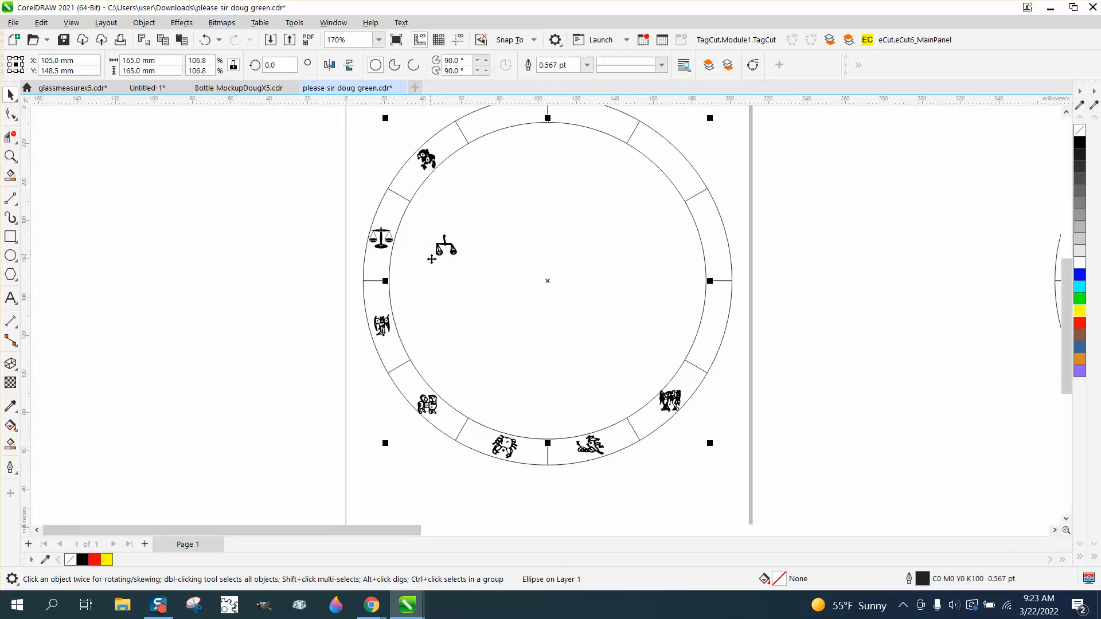
scroll(408, 274, down, 6)
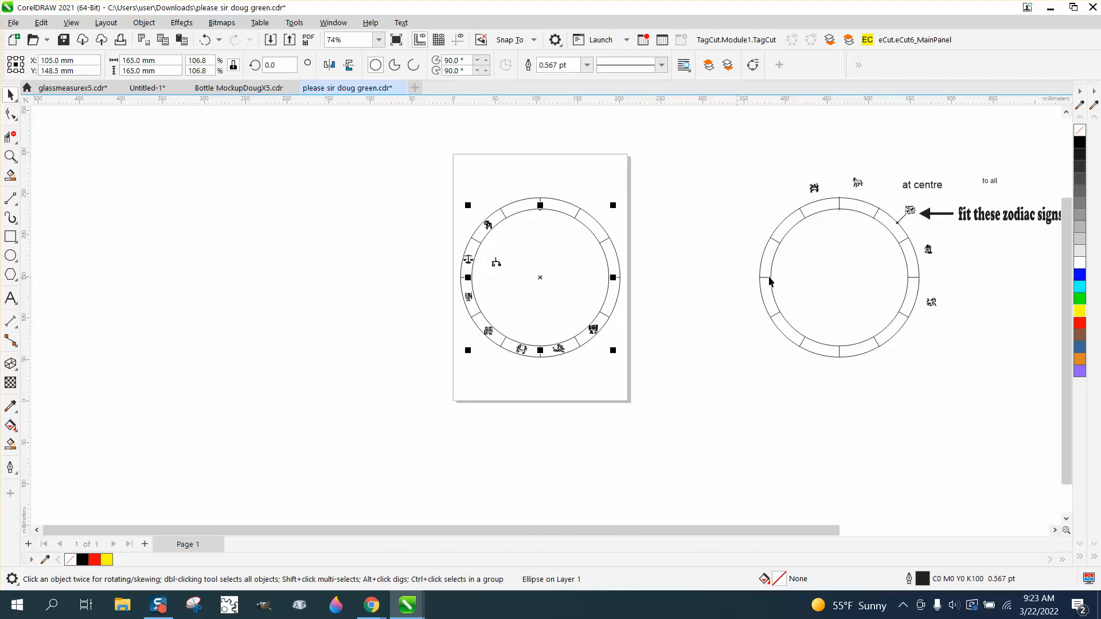
click(10, 156)
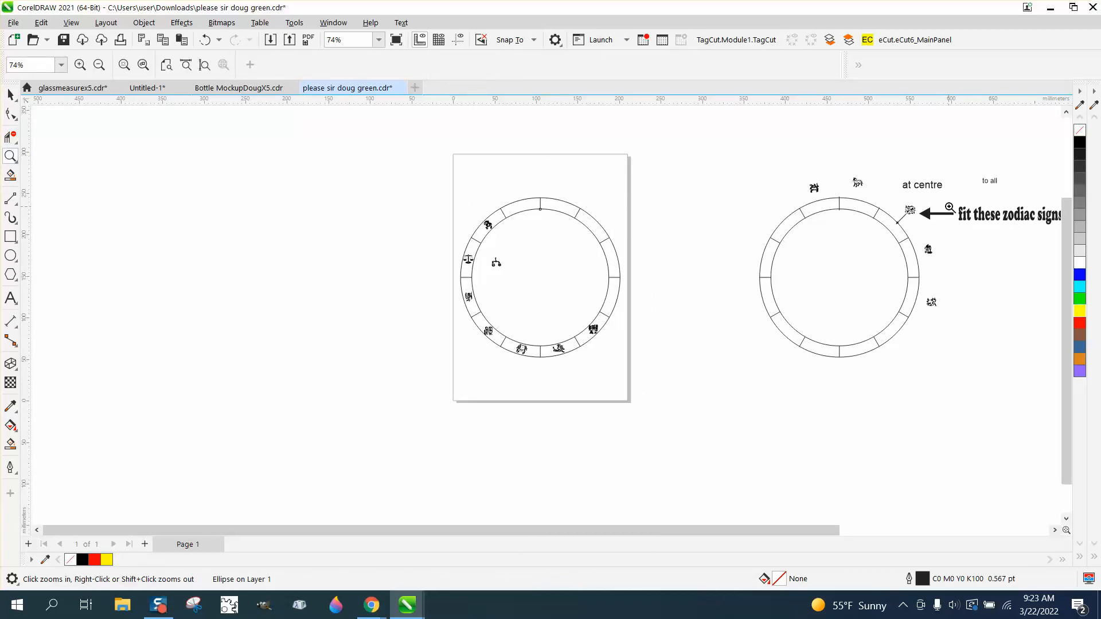
drag(904, 203, 928, 225)
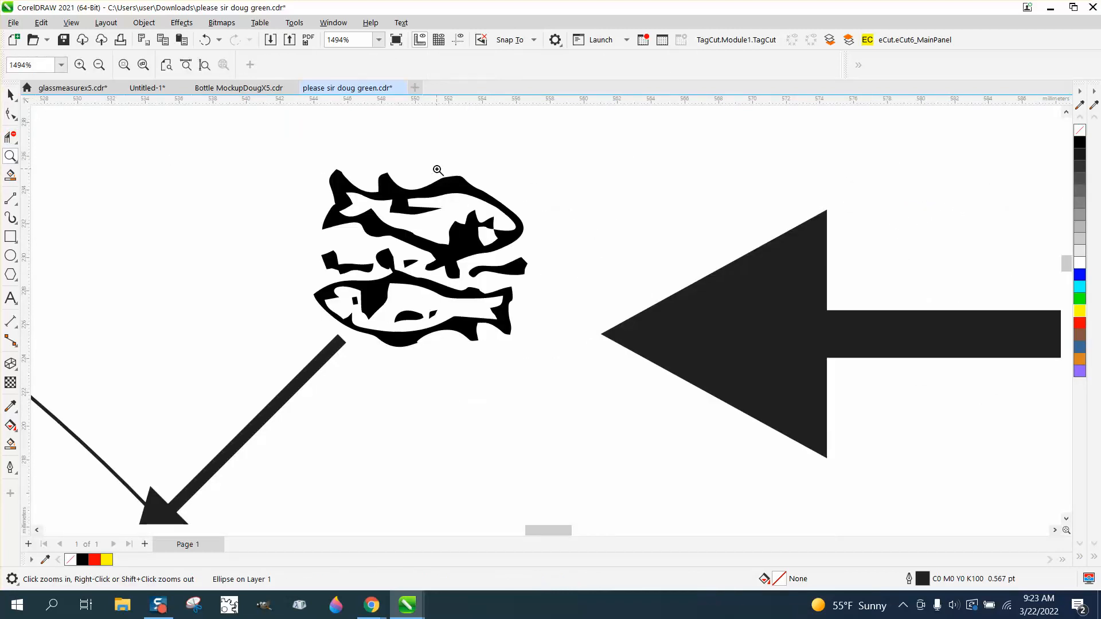
scroll(437, 171, down, 12)
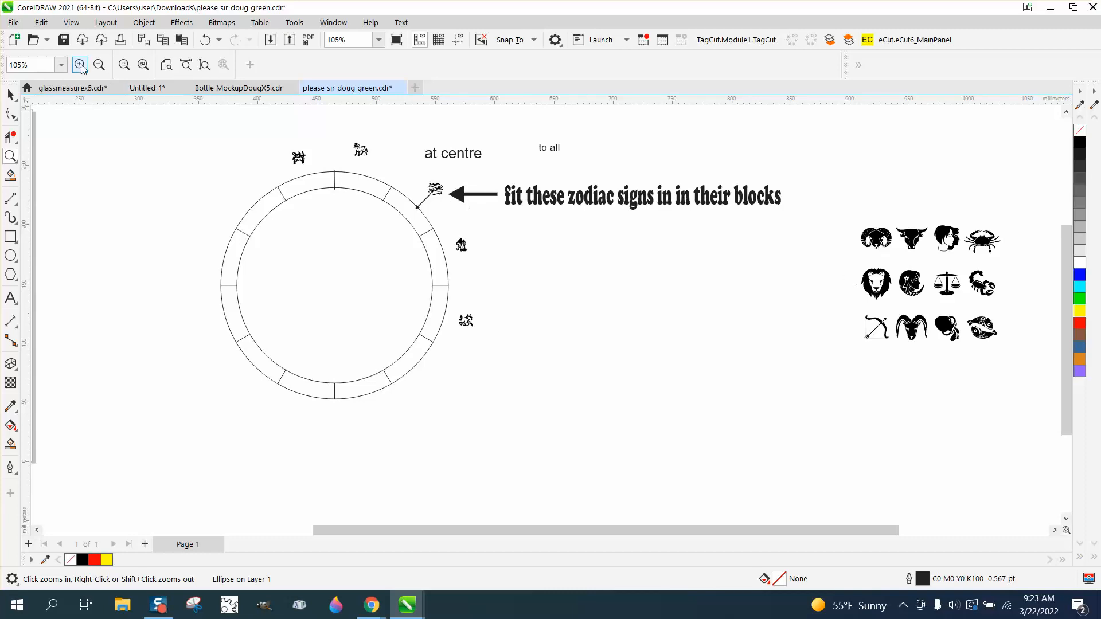
click(11, 94)
drag(962, 312, 797, 408)
click(813, 390)
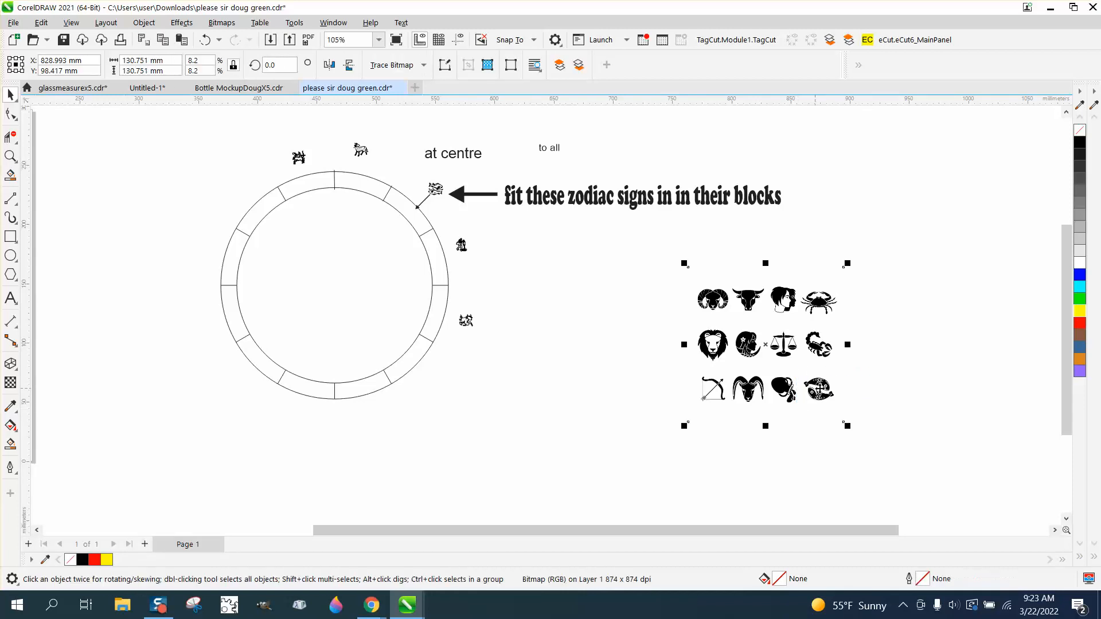
- Group the traced fish's pieces and move the group next to the old fish symbol by the second wheel
scroll(808, 368, down, 1)
scroll(808, 368, down, 1)
drag(1025, 348, 1051, 374)
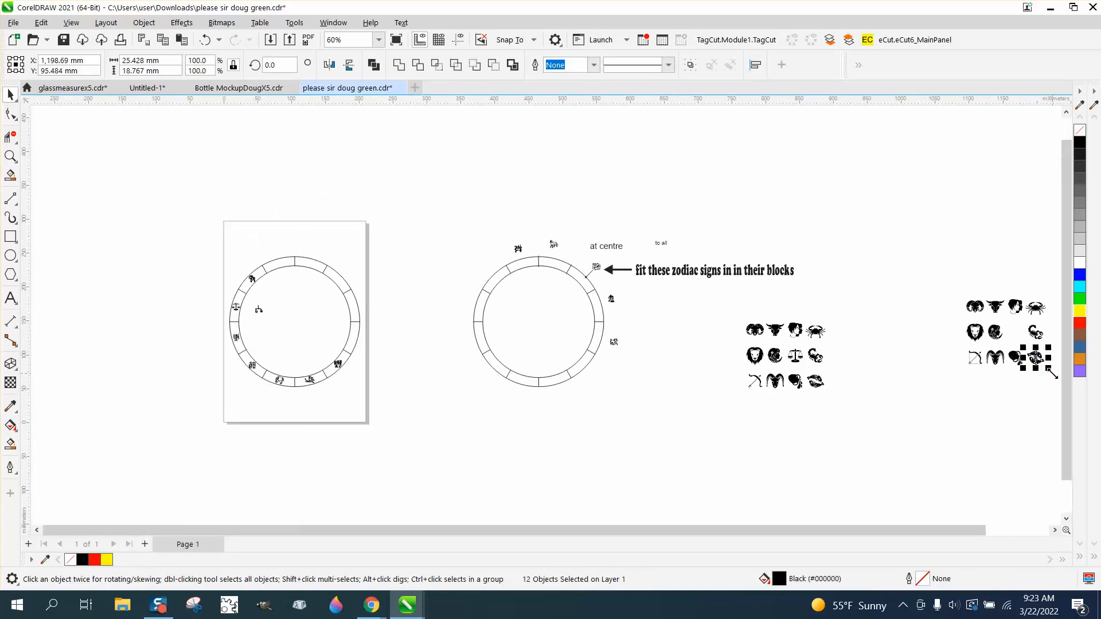
key(ctrl+g)
drag(1030, 353, 608, 258)
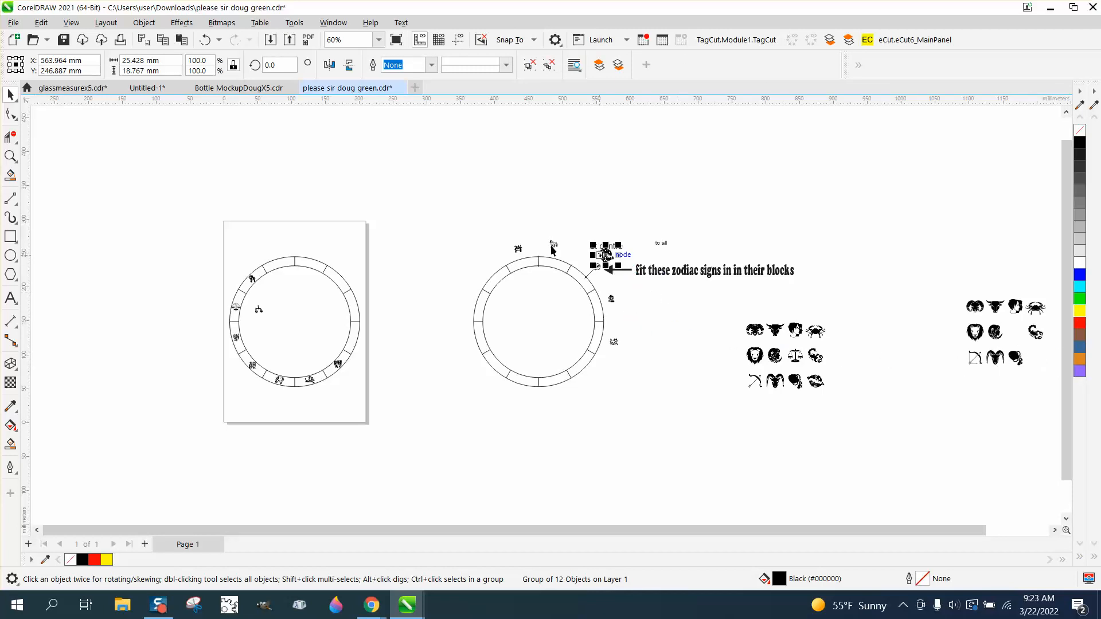
- Shrink the traced fish proportionally to about 11.8 mm wide and place them in the wheel block the small arrow points to
click(10, 155)
drag(692, 327, 690, 326)
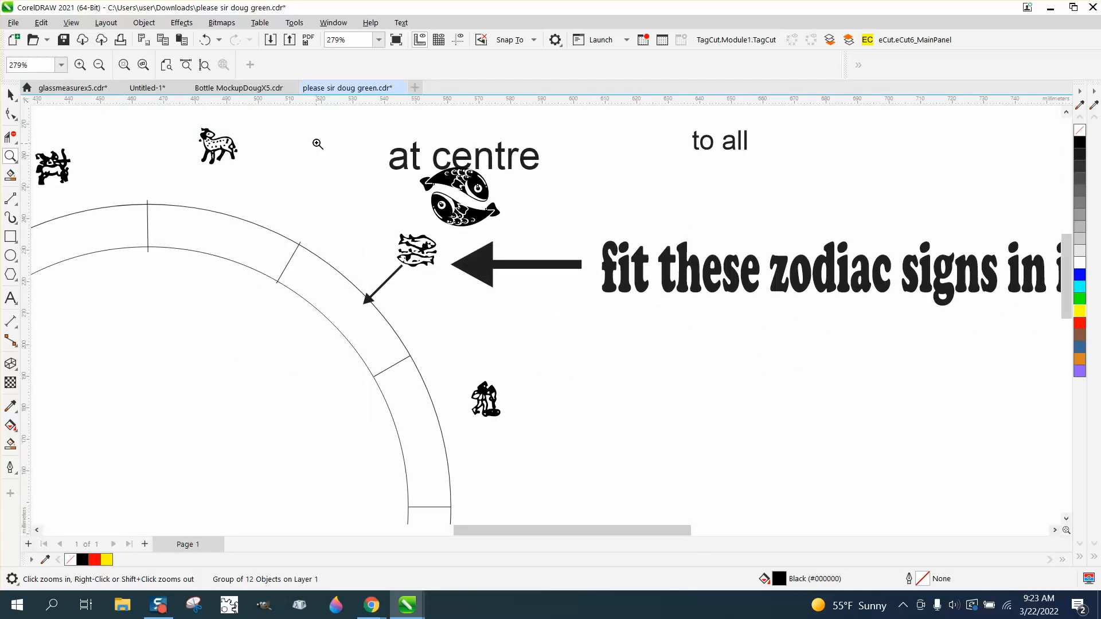
drag(317, 144, 712, 351)
click(11, 94)
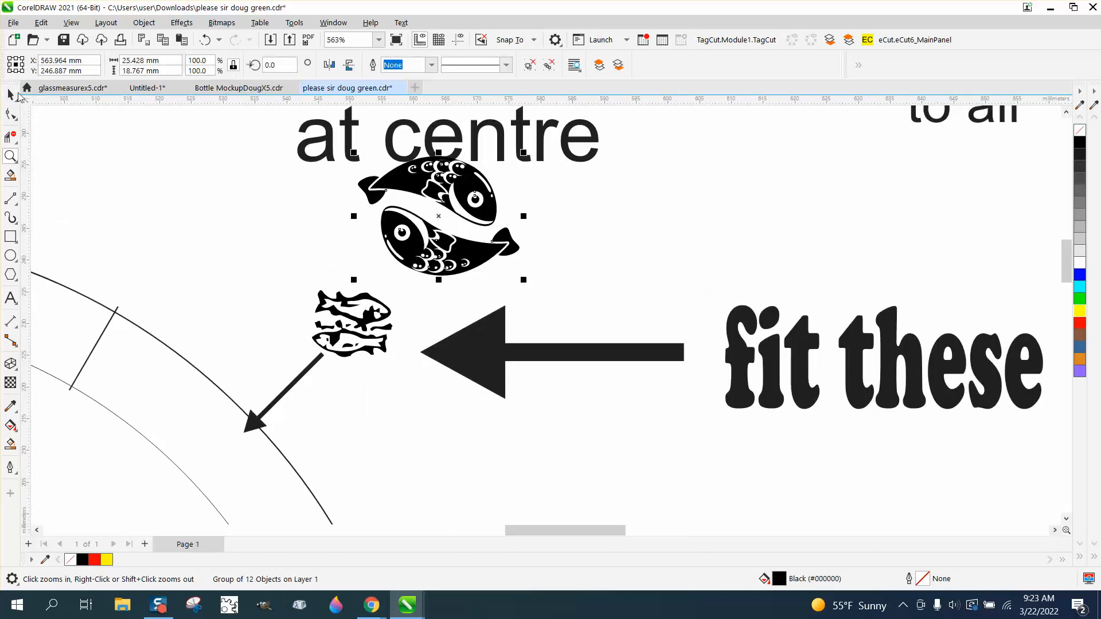
drag(527, 279, 439, 216)
drag(389, 191, 225, 461)
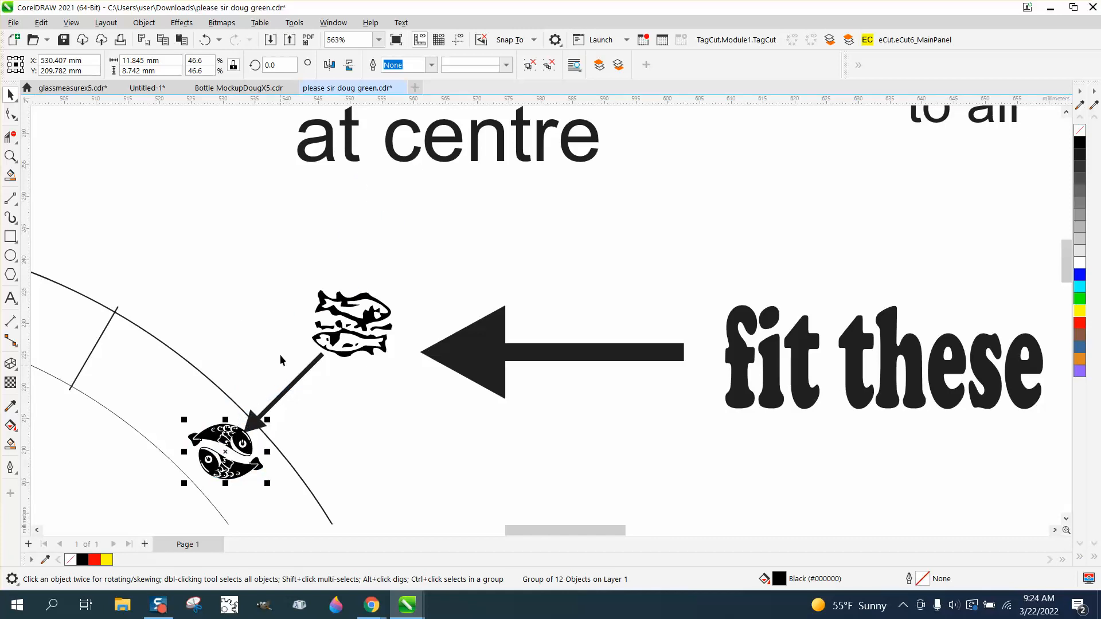